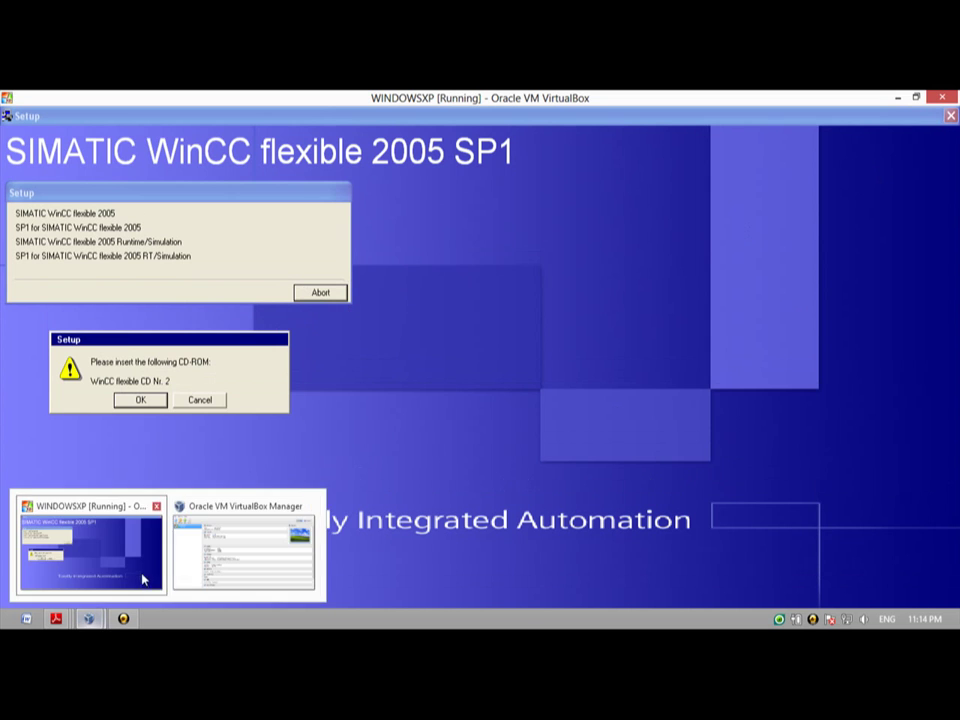
Step: Cancel the request for WinCC flexible CD Nr. 2 and finish the interrupted setup wizard
{"action": "left_click", "coordinate": [159, 400]}
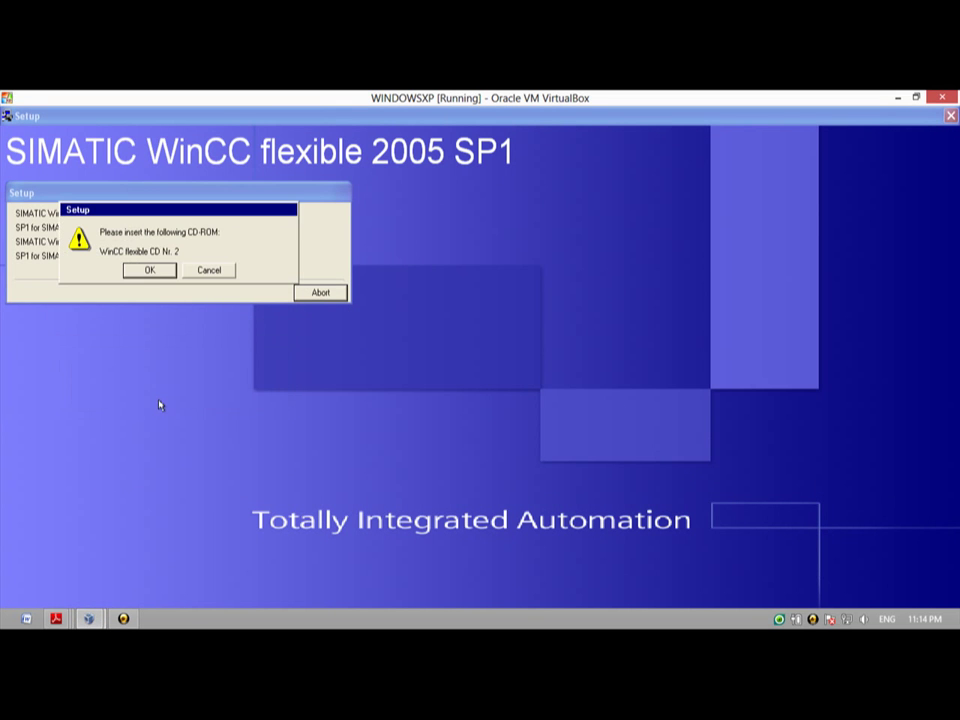
{"action": "left_click", "coordinate": [164, 270]}
{"action": "left_click", "coordinate": [209, 270]}
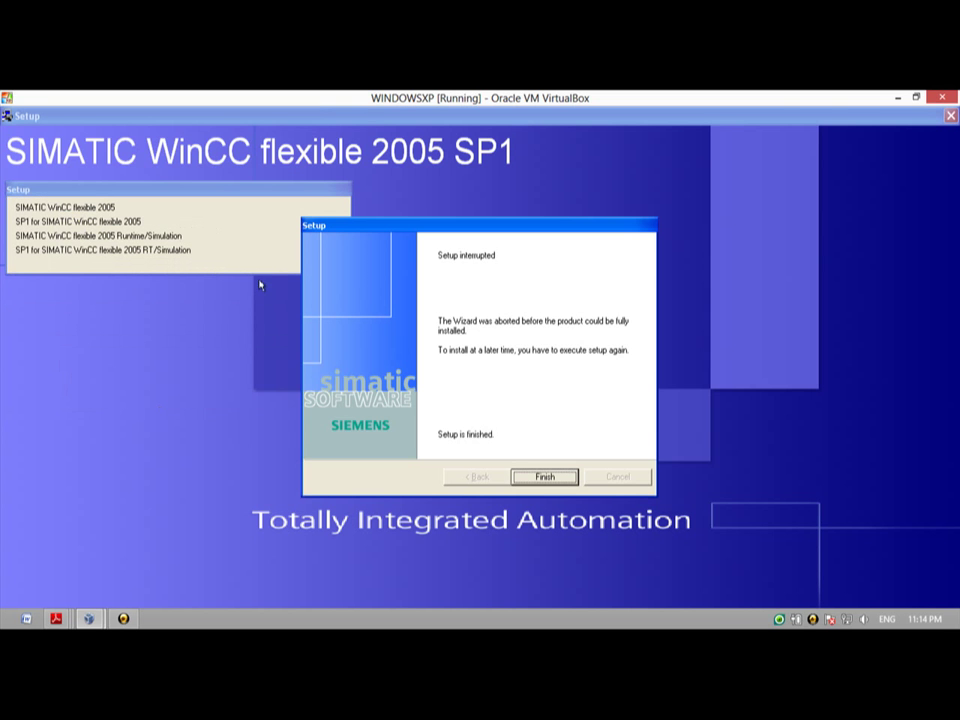
{"action": "left_click", "coordinate": [545, 477]}
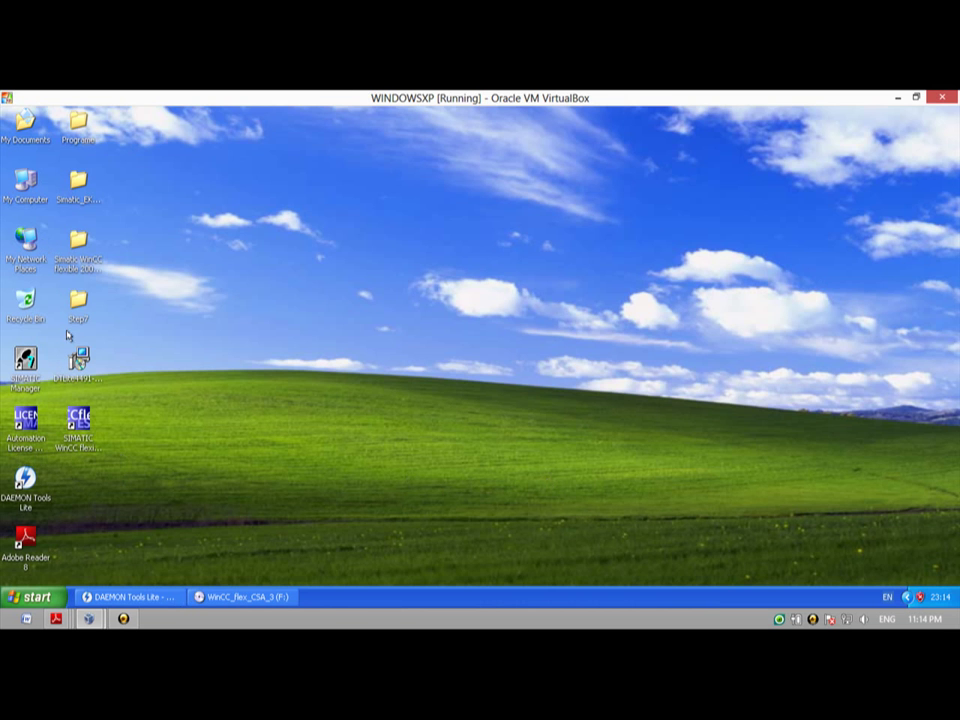
Step: Open the Simatic_EKB_Install_2010_03_20 folder on the desktop and launch the application of the same name
{"action": "double_click", "coordinate": [78, 182]}
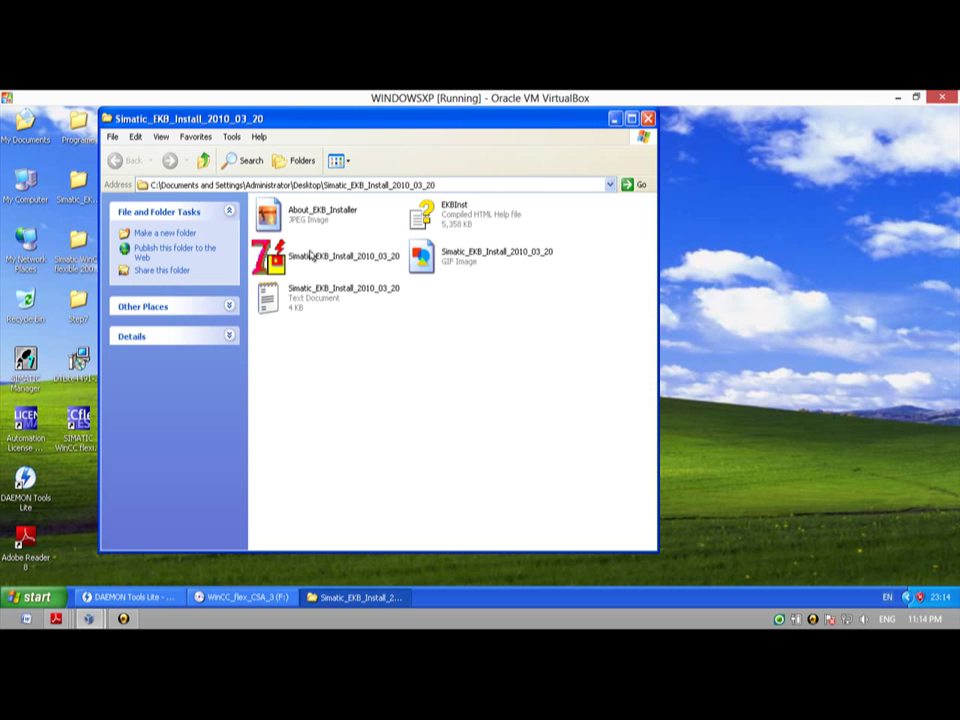
{"action": "left_click", "coordinate": [313, 255]}
{"action": "left_click", "coordinate": [311, 256]}
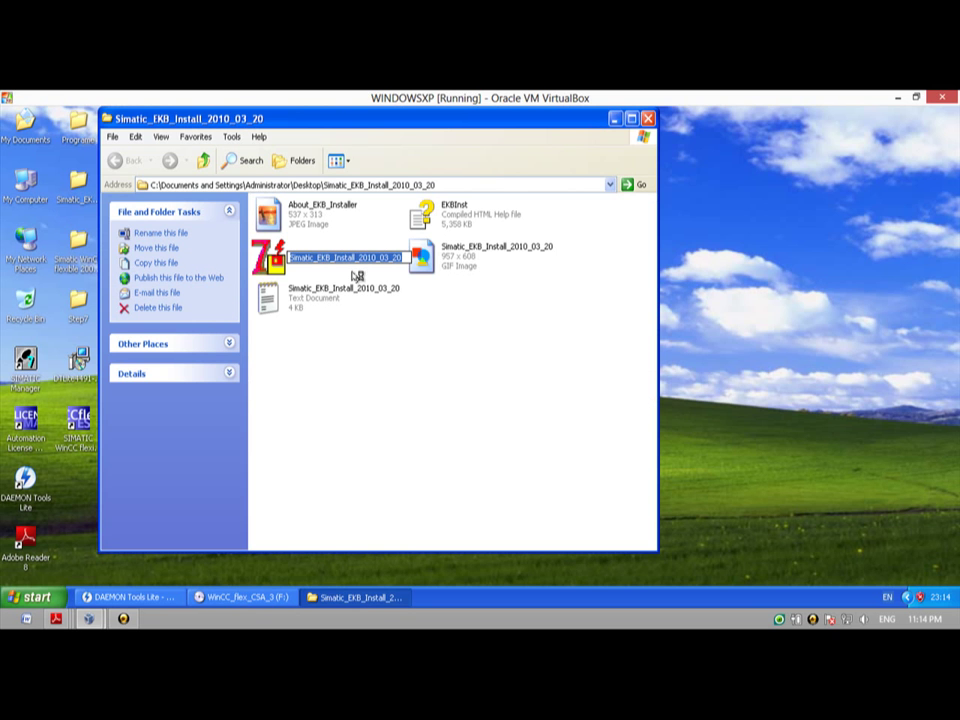
Step: Look at the files in Documents\Deutsch\Getting Started on the WinCC_flex_CSA_3 (F:) disc
{"action": "left_click", "coordinate": [271, 599]}
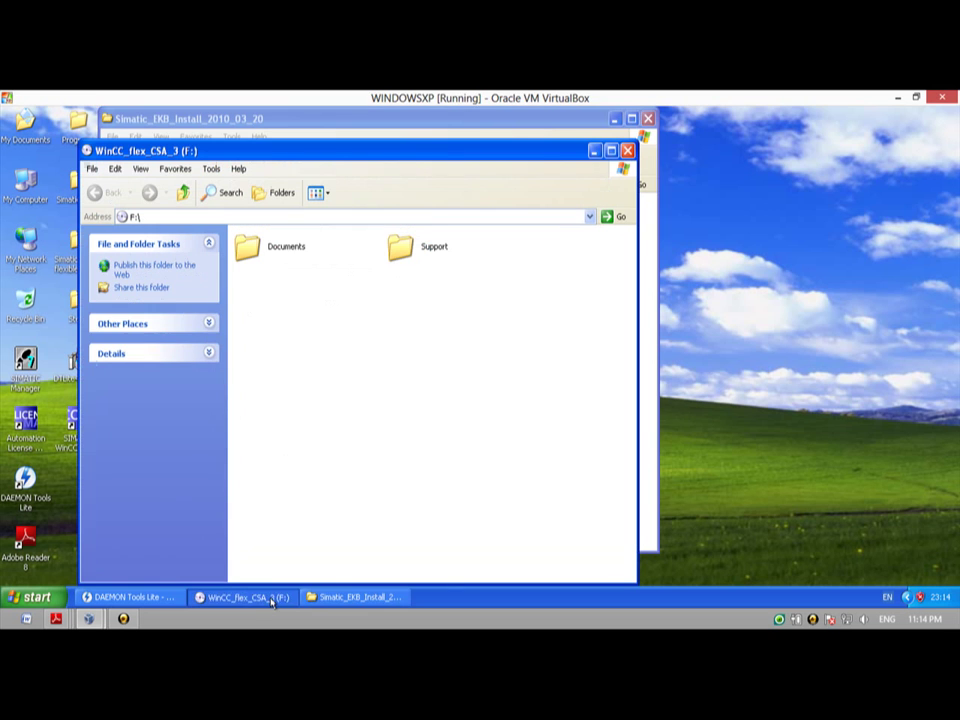
{"action": "left_click", "coordinate": [289, 243]}
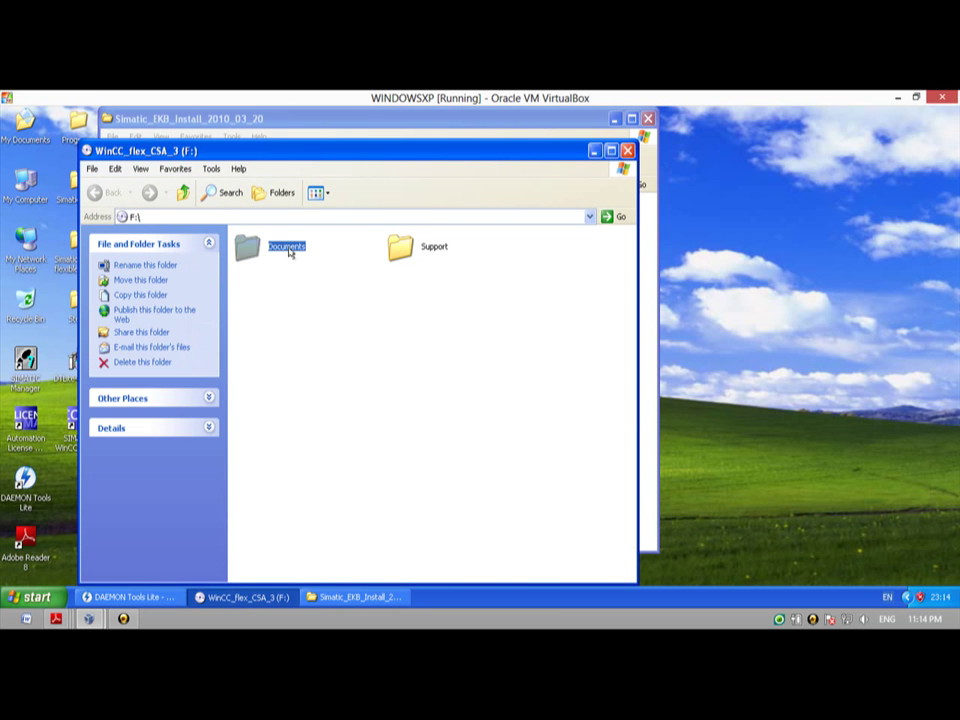
{"action": "double_click", "coordinate": [289, 250]}
{"action": "double_click", "coordinate": [289, 252]}
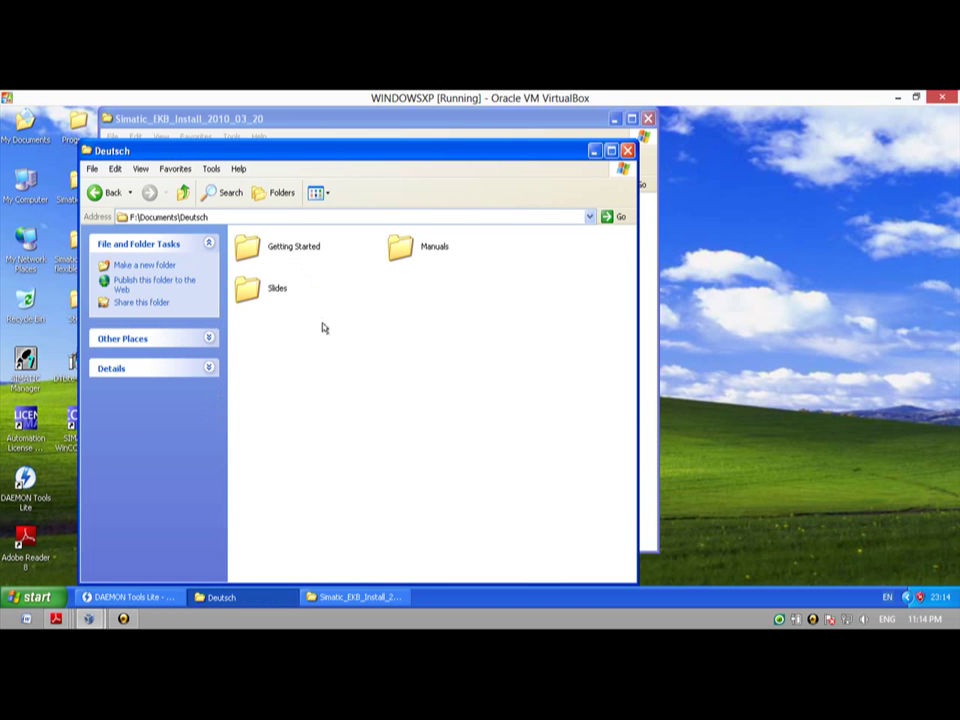
{"action": "double_click", "coordinate": [279, 249]}
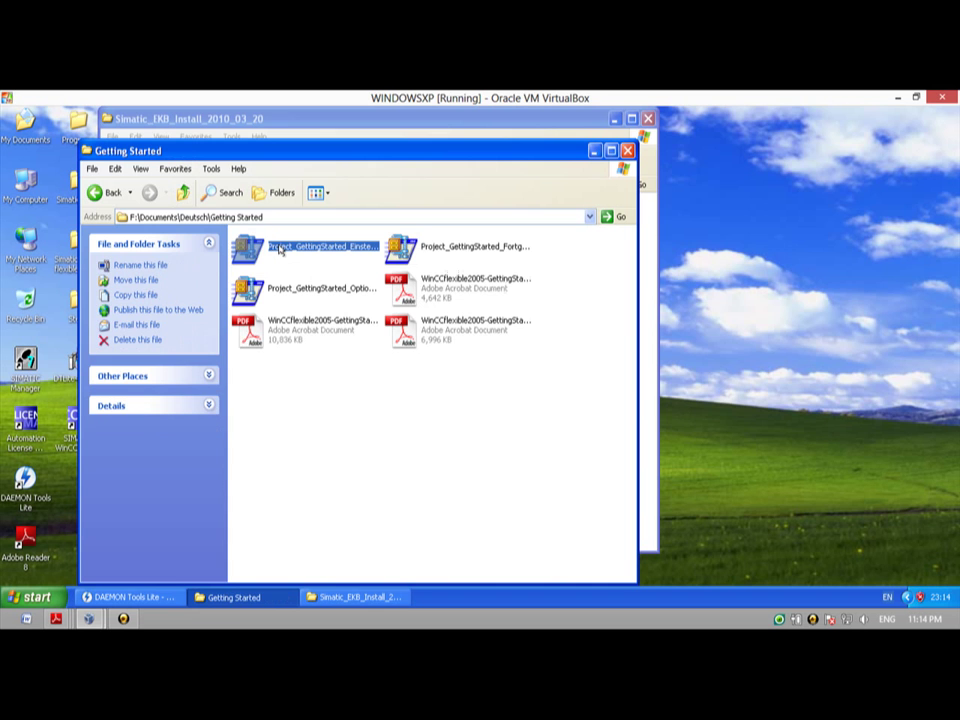
{"action": "left_click", "coordinate": [325, 373]}
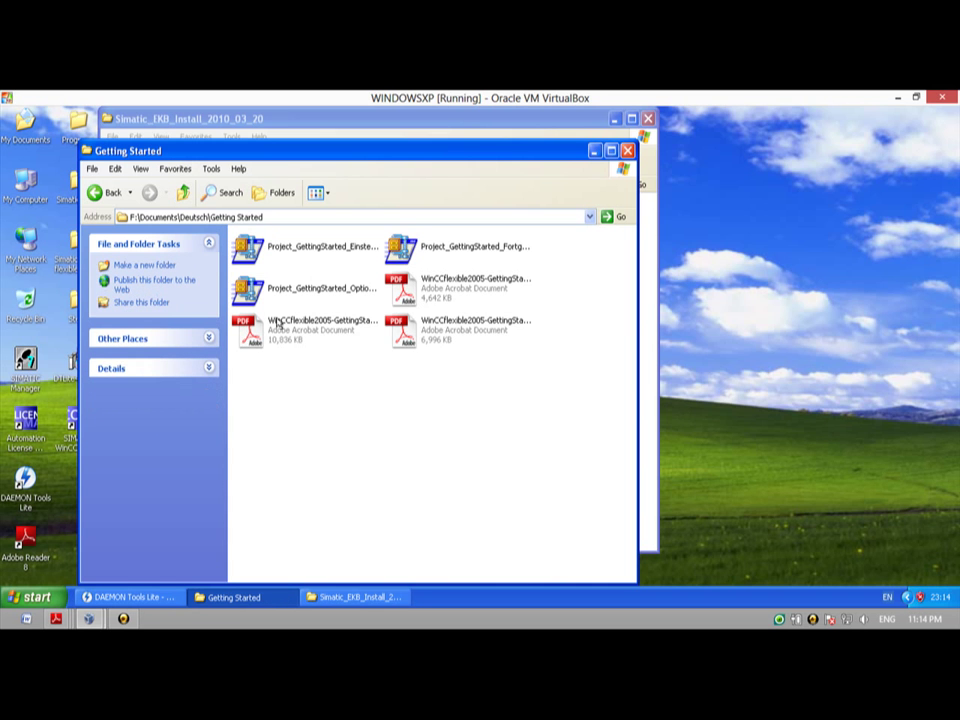
Step: Go back to the Documents folder and look at the Getting Started files in the English folder
{"action": "left_click", "coordinate": [95, 190]}
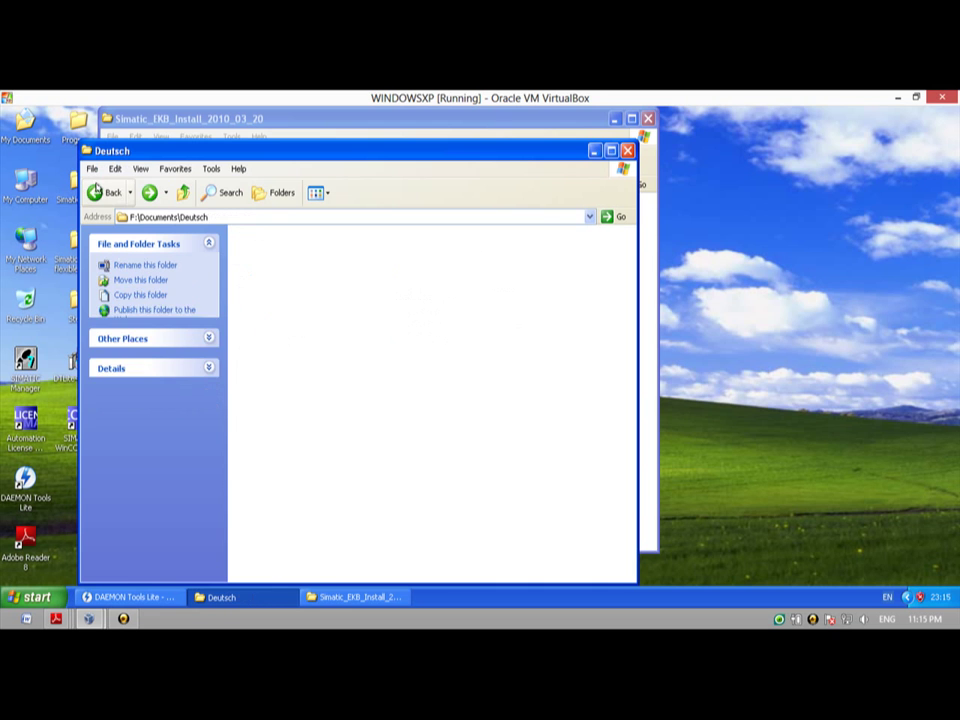
{"action": "left_click", "coordinate": [98, 190]}
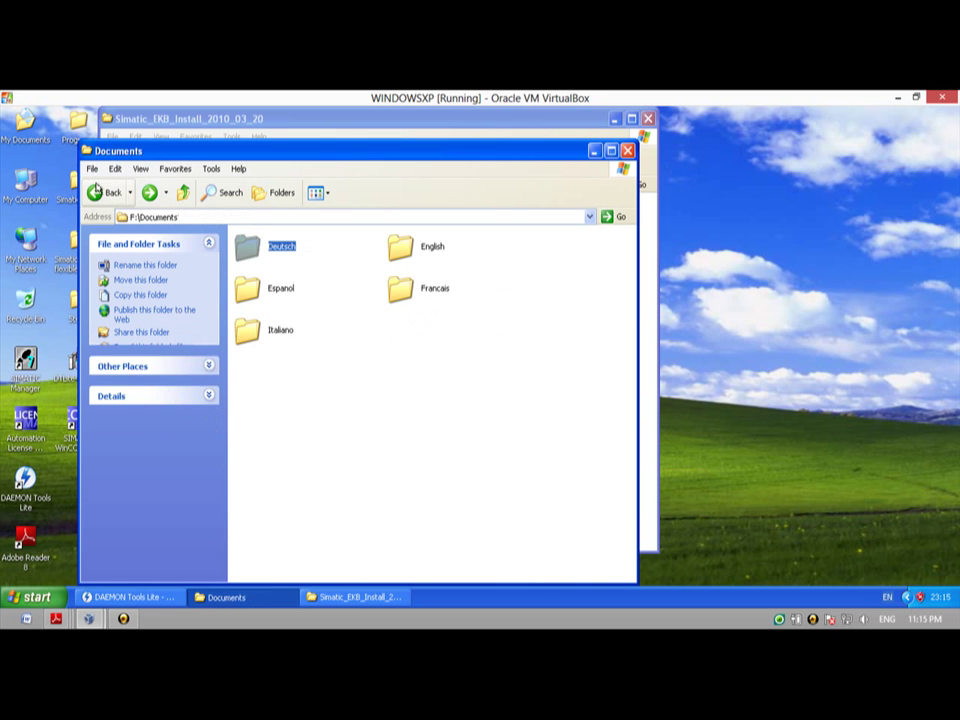
{"action": "double_click", "coordinate": [423, 245]}
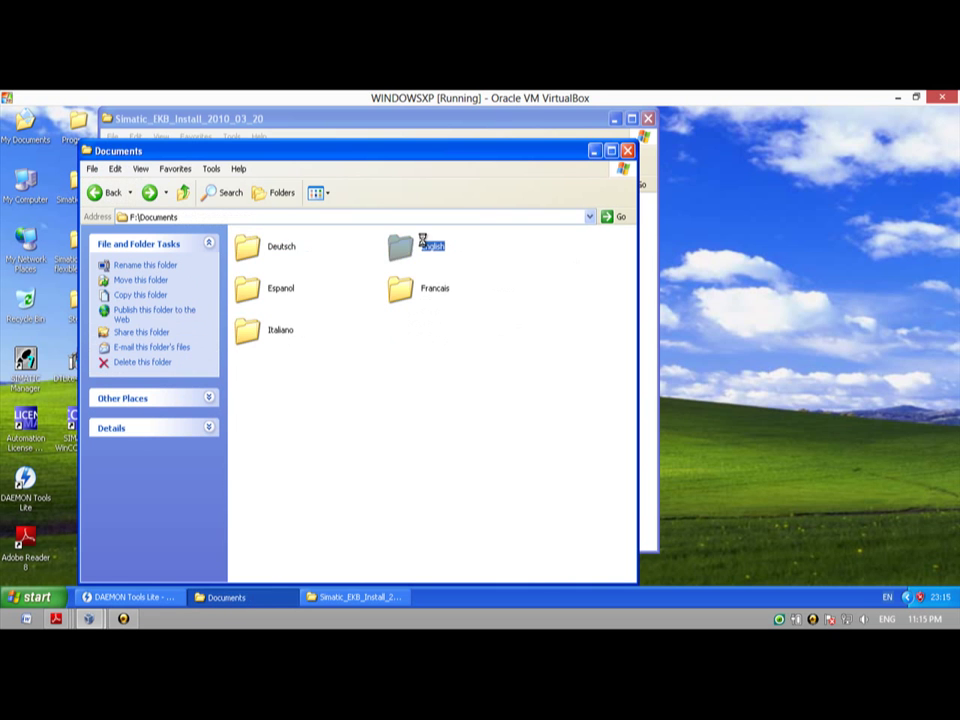
{"action": "left_click", "coordinate": [423, 245]}
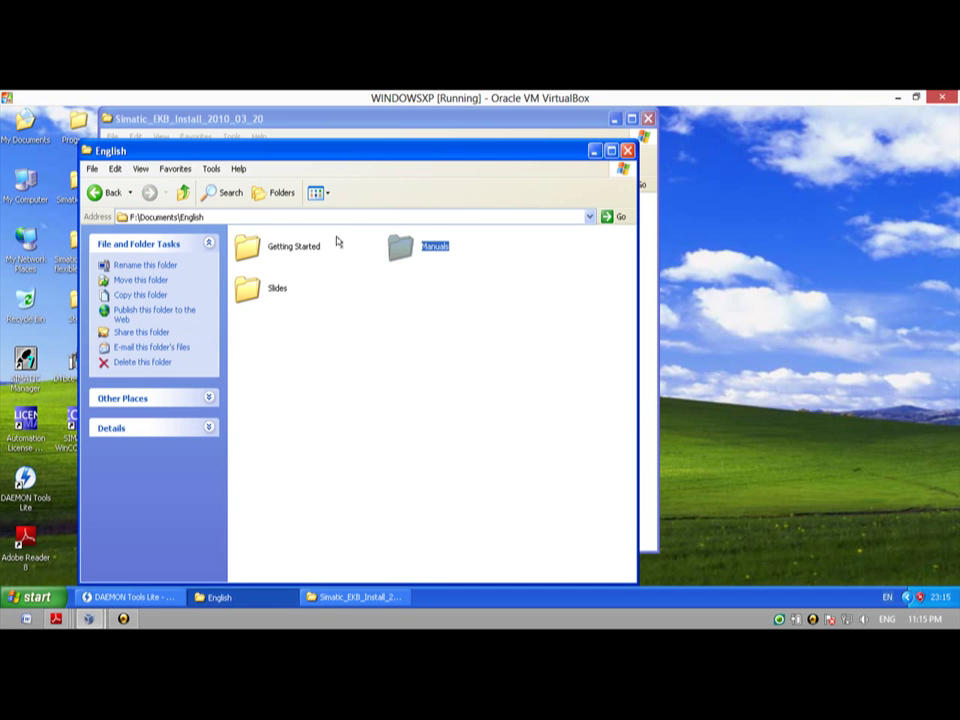
{"action": "double_click", "coordinate": [306, 244]}
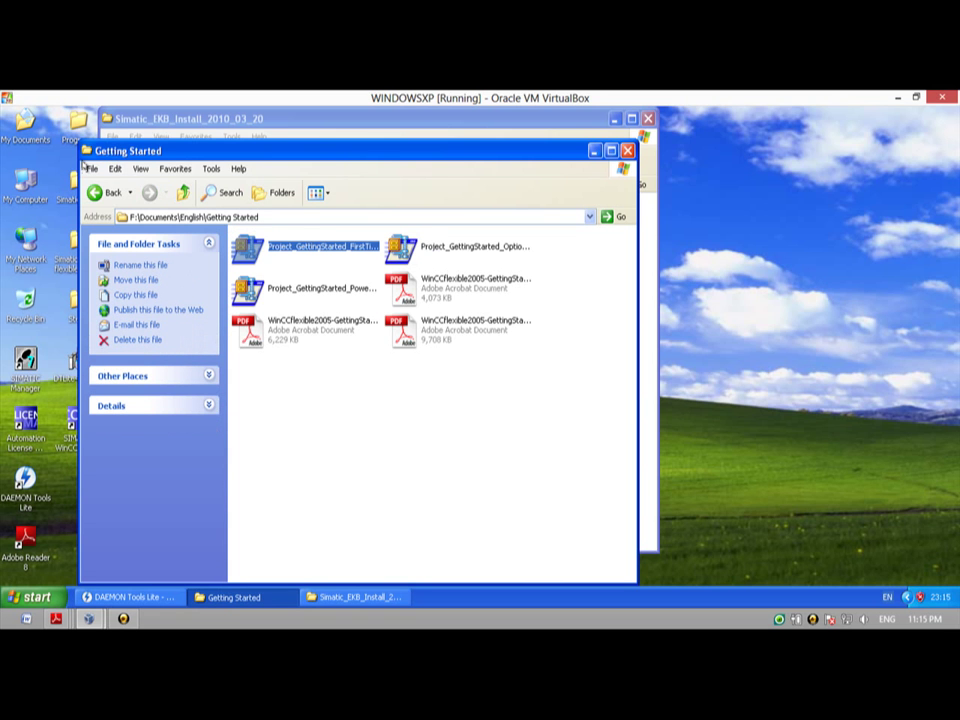
Step: Switch to the English Manuals folder and open the WinCC flexible 2005 PDF manual
{"action": "left_click", "coordinate": [103, 193]}
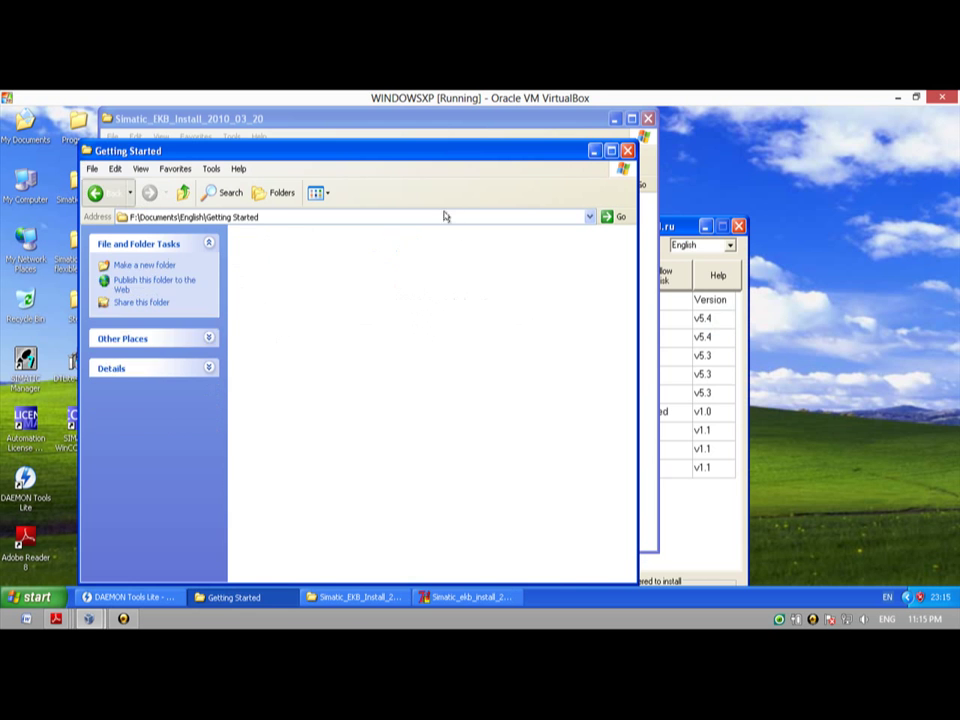
{"action": "double_click", "coordinate": [436, 245]}
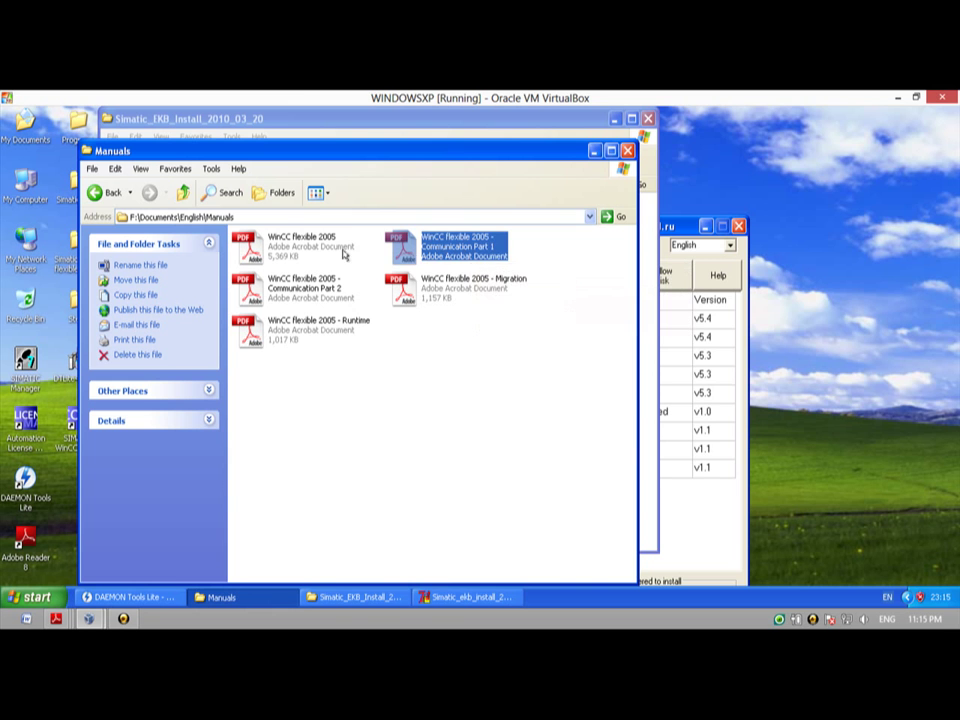
{"action": "left_click", "coordinate": [330, 287]}
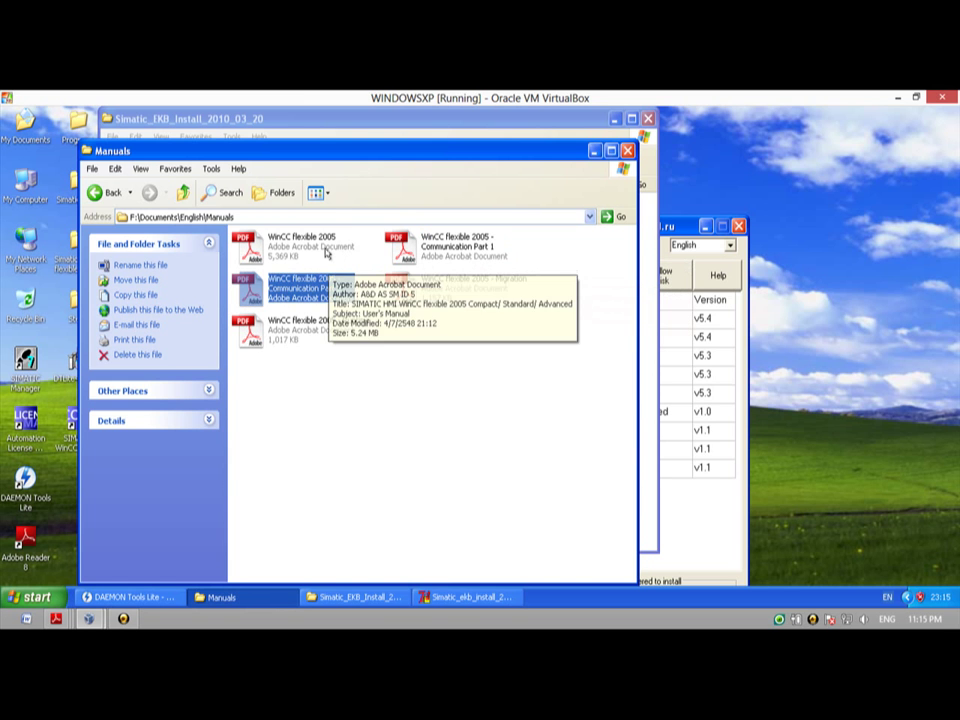
{"action": "left_click", "coordinate": [329, 252]}
{"action": "left_click", "coordinate": [329, 252]}
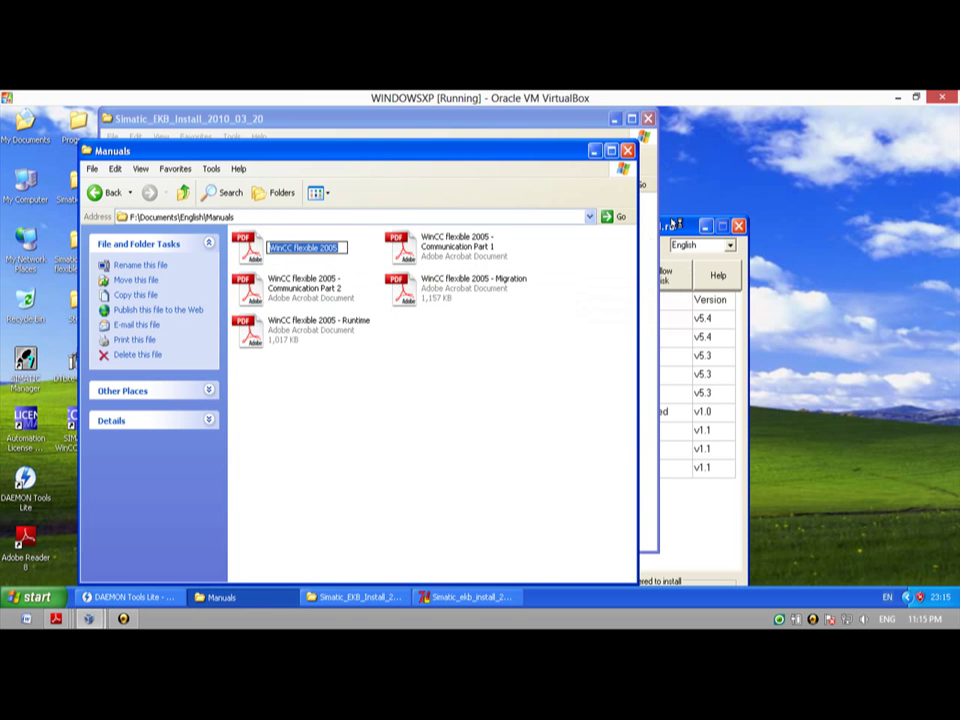
Step: Switch to the Simatic Key Installer and list all keys
{"action": "left_click", "coordinate": [676, 226]}
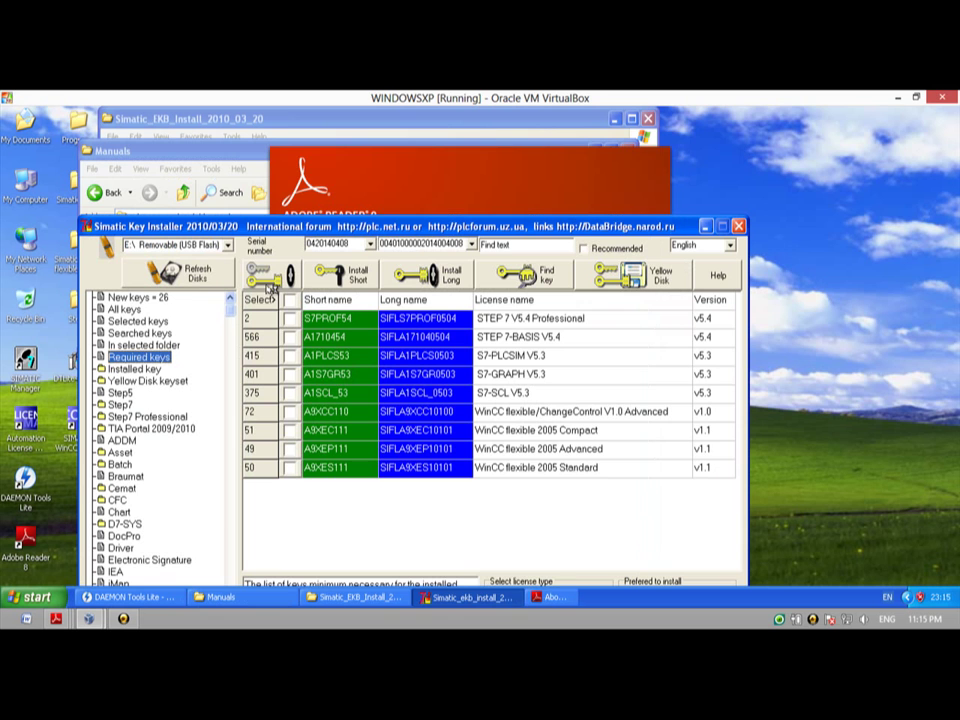
{"action": "left_click", "coordinate": [131, 309]}
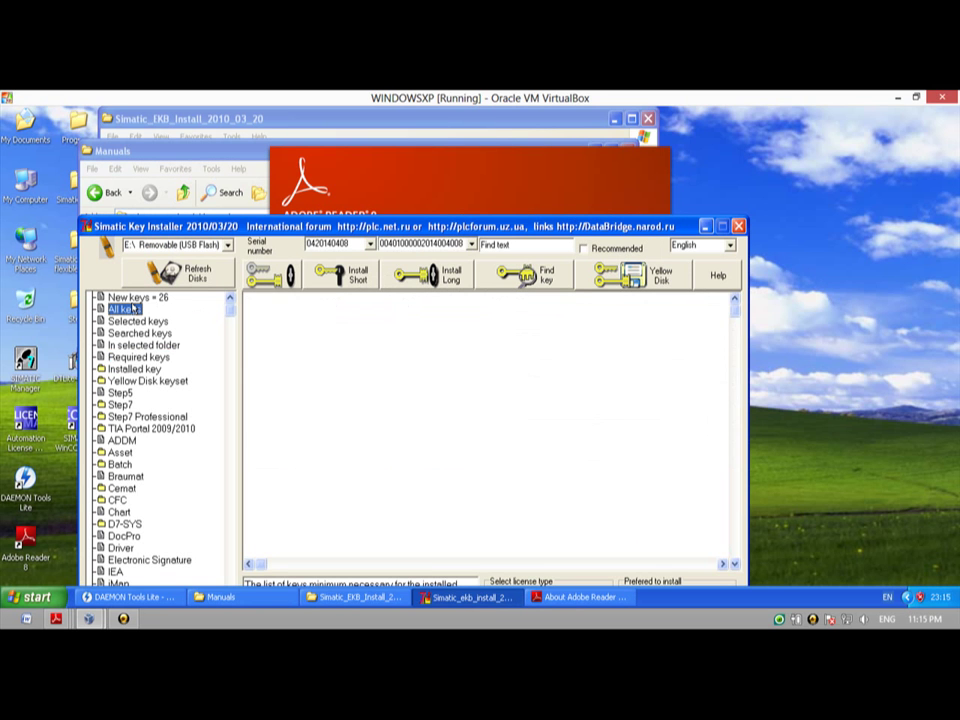
Step: Return to the Manuals folder and open the WinCC flexible 2005 - Runtime PDF
{"action": "left_click", "coordinate": [211, 168]}
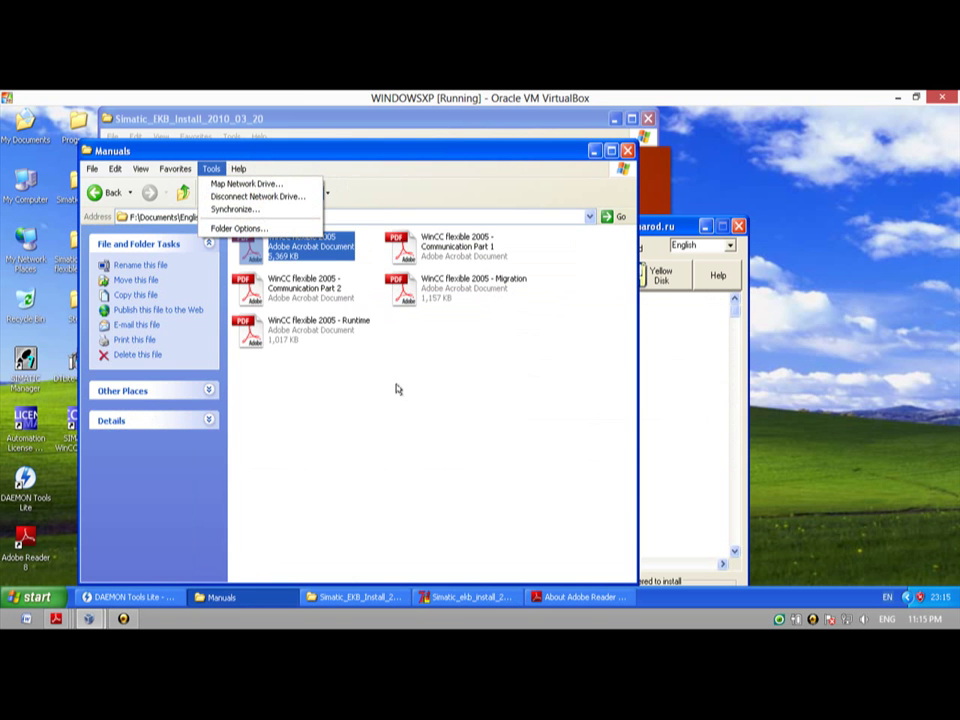
{"action": "left_click", "coordinate": [396, 394]}
{"action": "left_click", "coordinate": [331, 340]}
{"action": "left_click", "coordinate": [331, 335]}
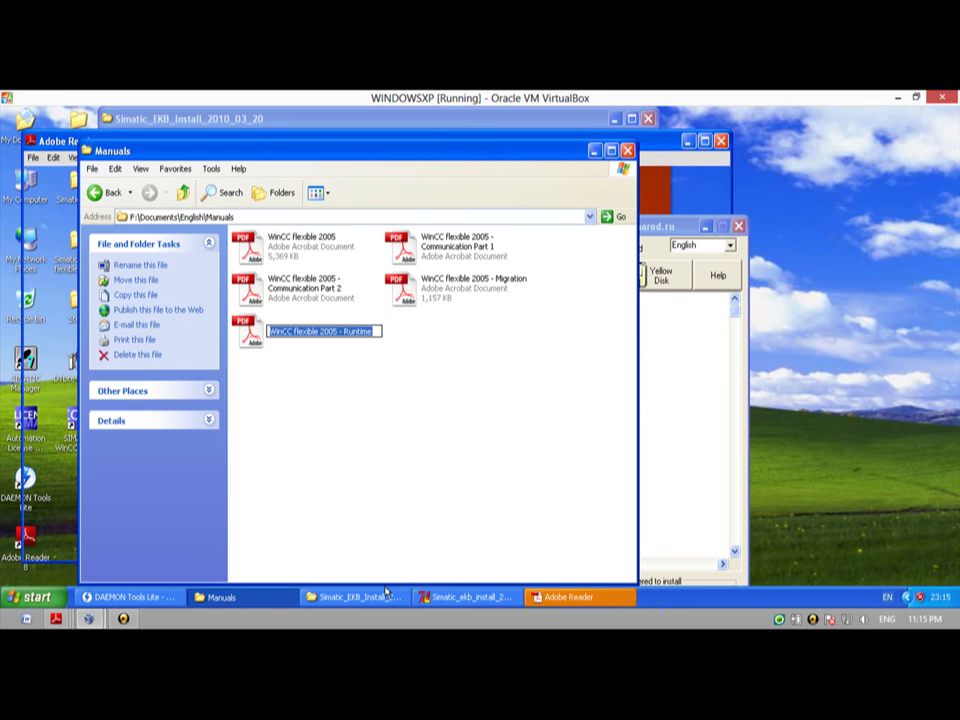
Step: Close the Simatic_EKB_Install_2010_03_20 folder window and accept the Adobe Reader 8 license agreement
{"action": "left_click", "coordinate": [571, 598]}
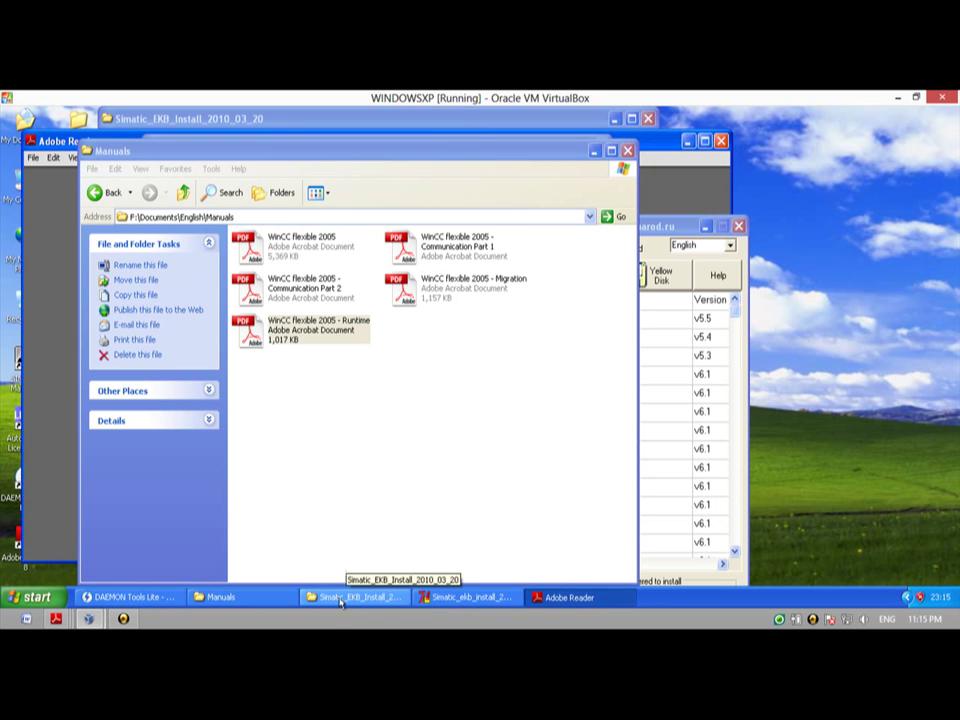
{"action": "right_click", "coordinate": [340, 600]}
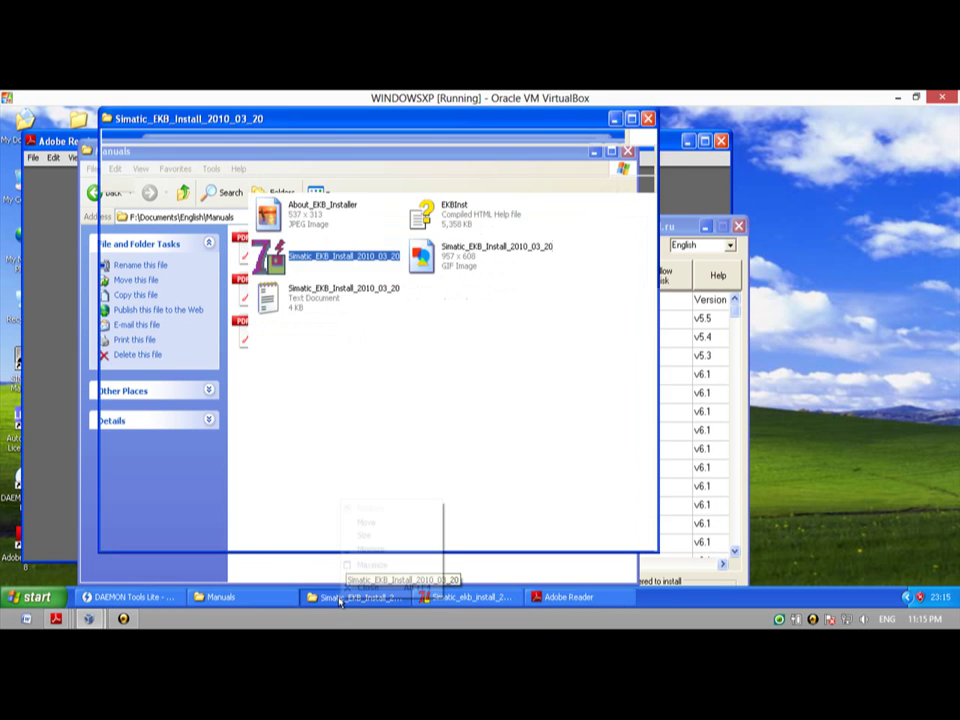
{"action": "left_click", "coordinate": [367, 588]}
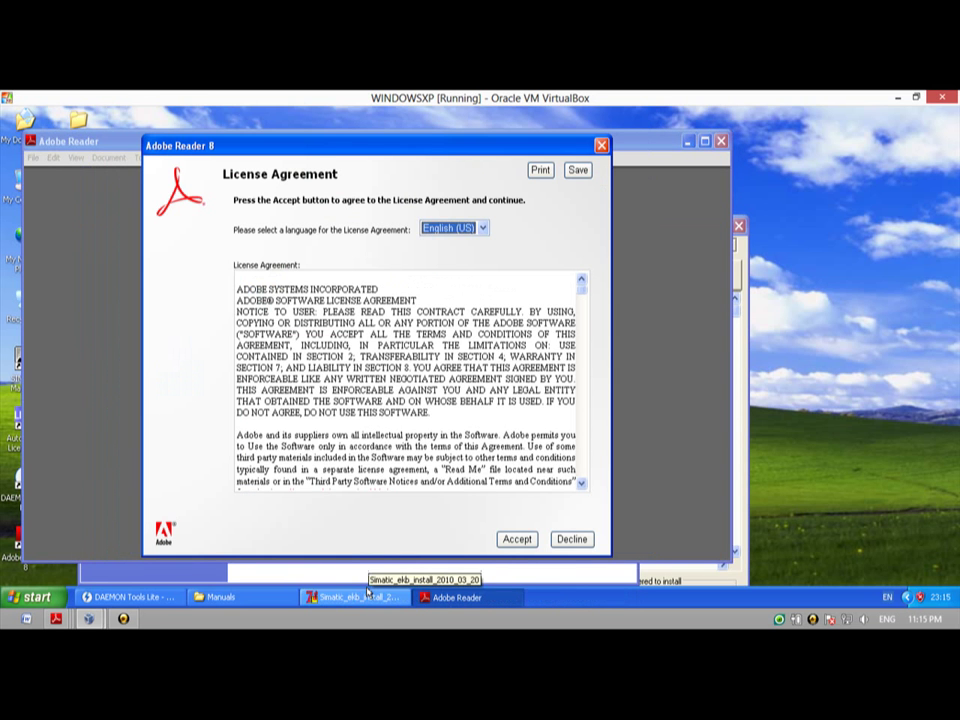
{"action": "left_click", "coordinate": [510, 537]}
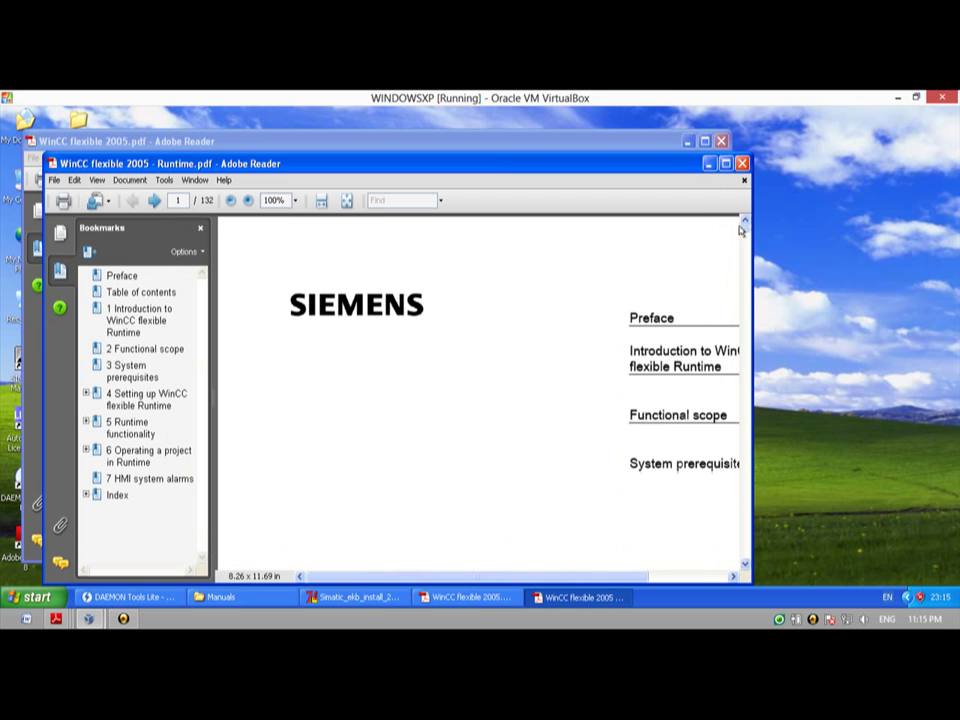
Step: Maximize the WinCC flexible 2005 Runtime manual and skim from its cover and preface to page 70
{"action": "left_click", "coordinate": [726, 163]}
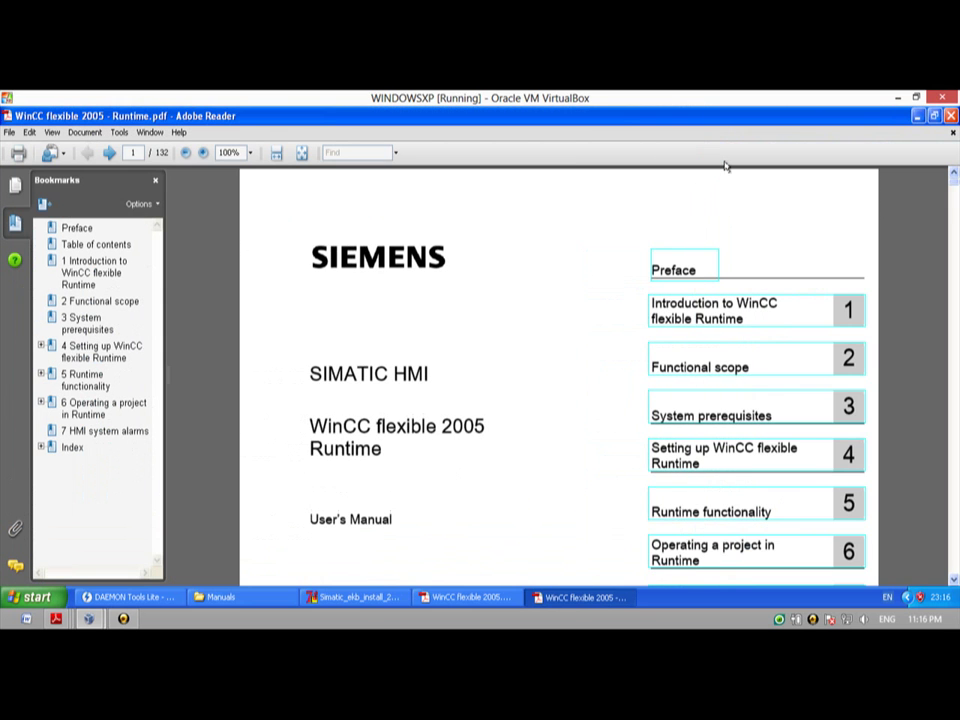
{"action": "scroll", "coordinate": [726, 165], "scroll_direction": "down", "scroll_amount": 5}
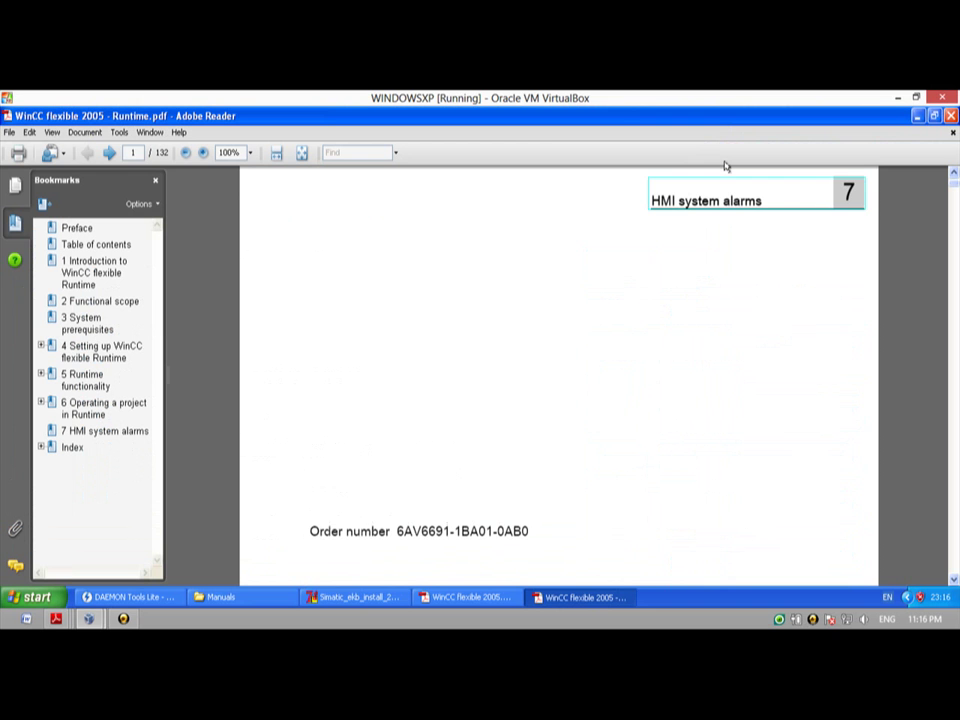
{"action": "scroll", "coordinate": [726, 165], "scroll_direction": "down", "scroll_amount": 10}
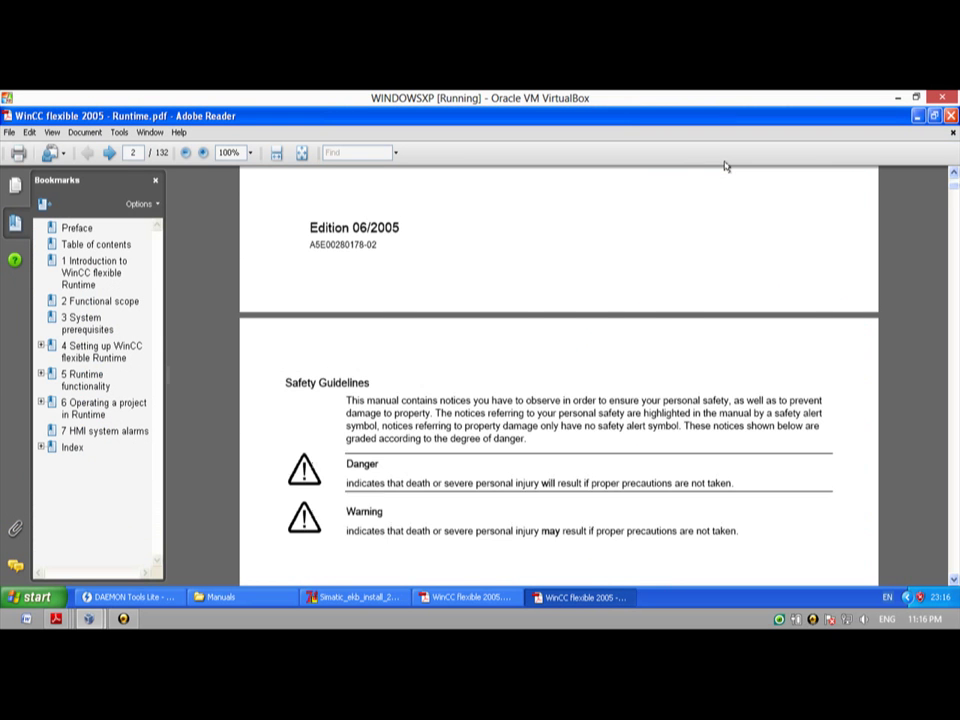
{"action": "scroll", "coordinate": [726, 165], "scroll_direction": "down", "scroll_amount": 15}
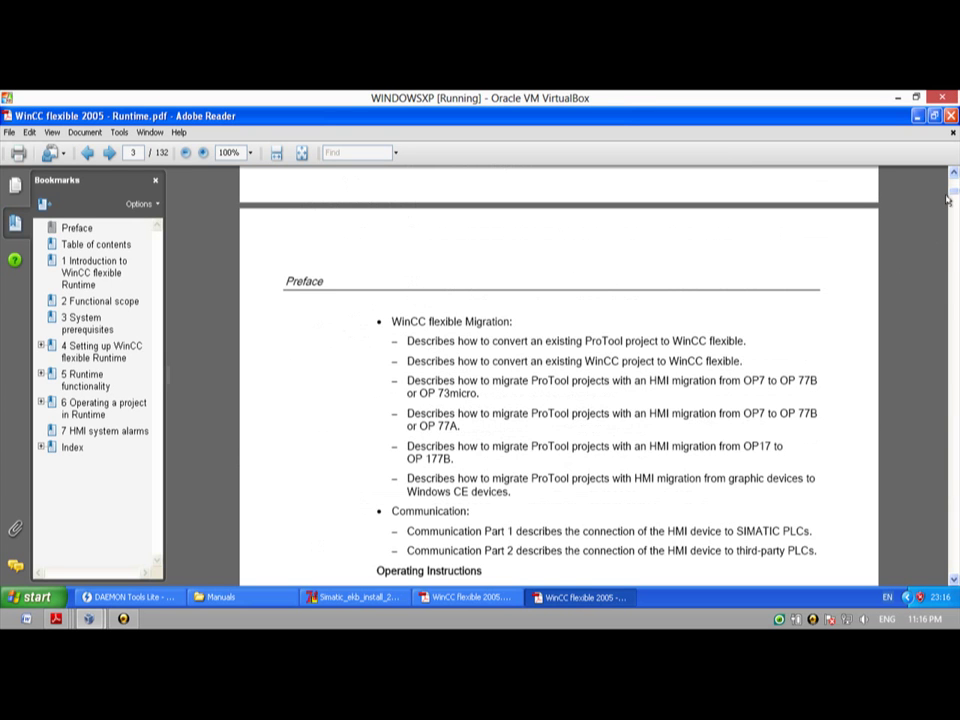
{"action": "left_click_drag", "start_coordinate": [952, 190], "coordinate": [951, 386]}
{"action": "scroll", "coordinate": [598, 347], "scroll_direction": "up", "scroll_amount": 2}
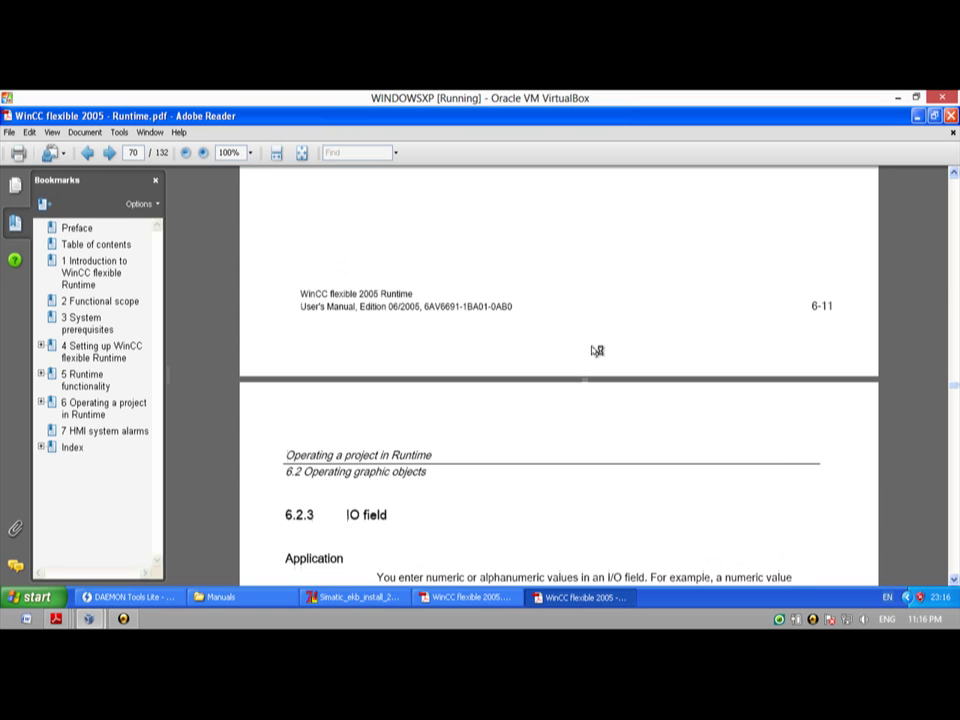
Step: Close both open PDF manuals and select all five PDF files in the Manuals folder
{"action": "left_click", "coordinate": [952, 116]}
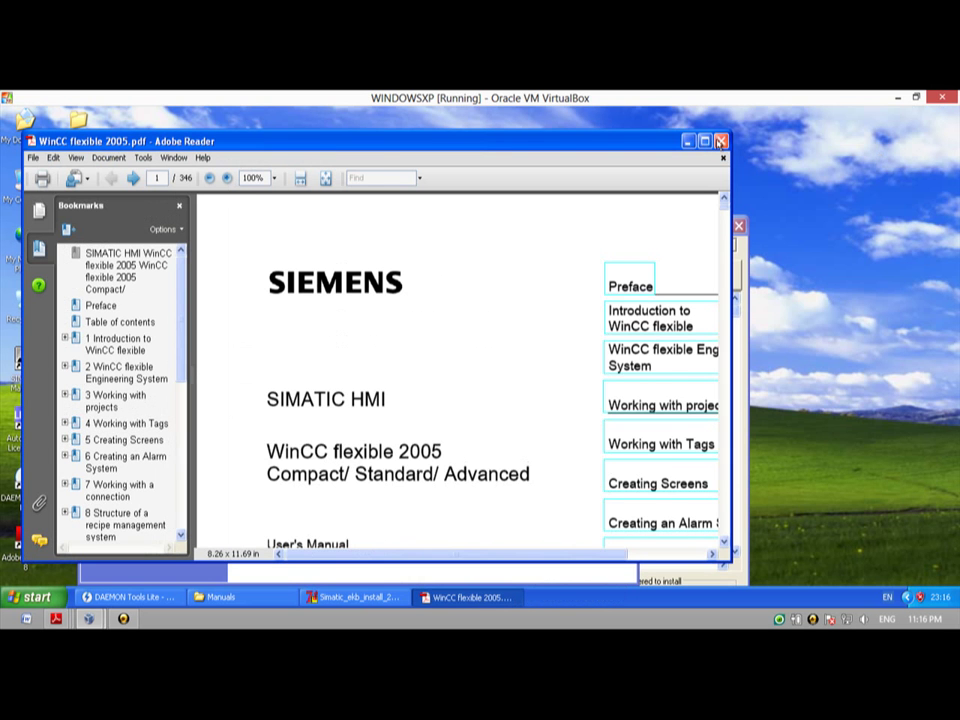
{"action": "left_click", "coordinate": [721, 141]}
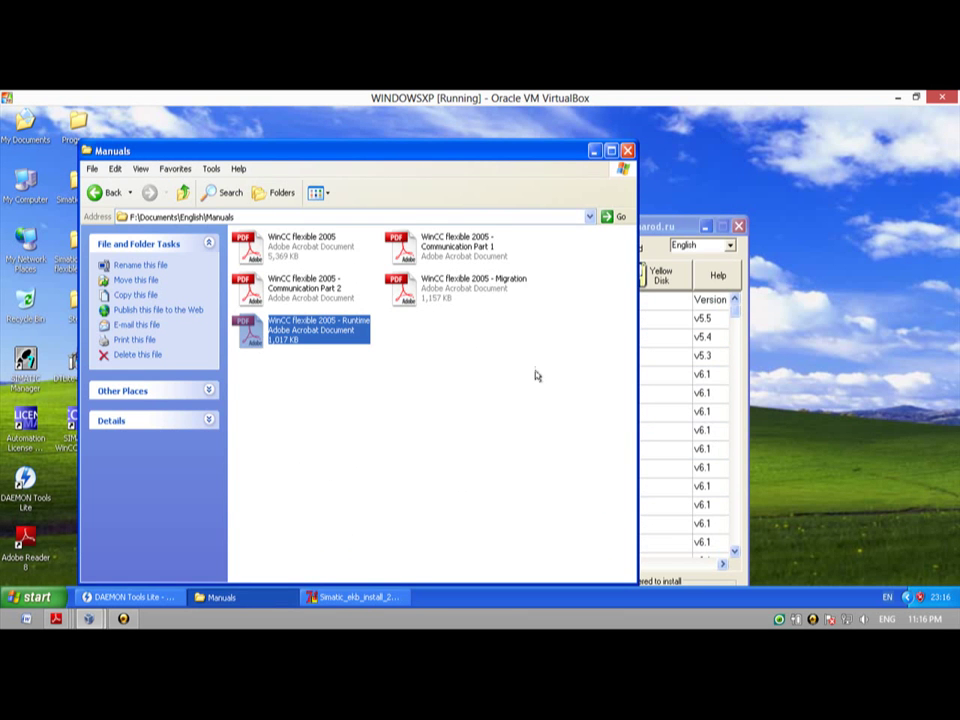
{"action": "left_click_drag", "start_coordinate": [538, 368], "coordinate": [283, 249]}
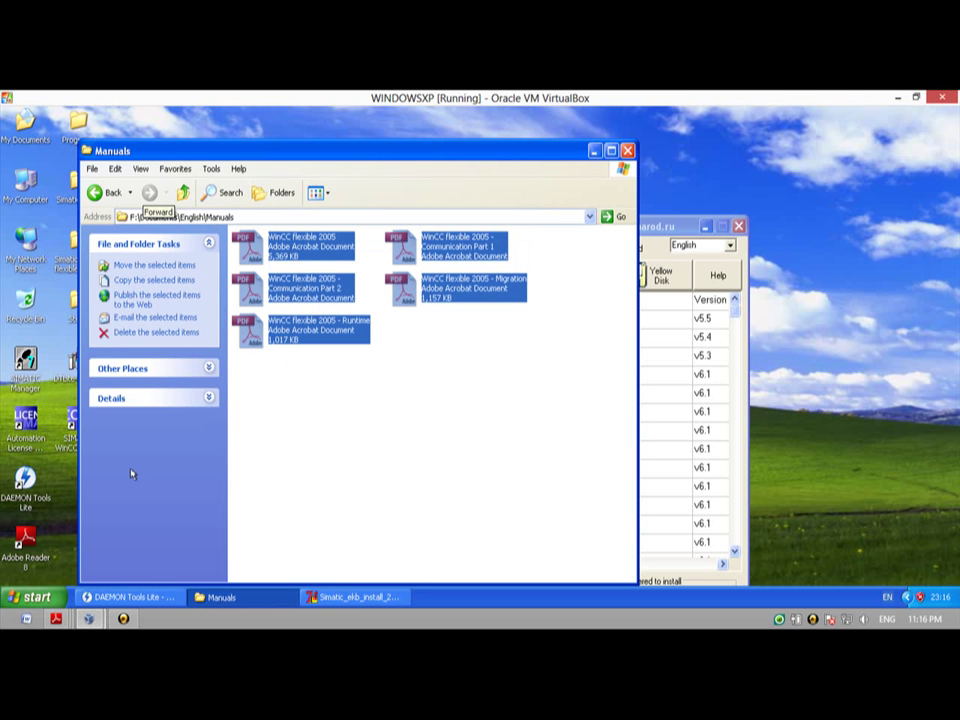
Step: Look through the contents of the Slides and Getting Started folders in the English documentation and return to the English folder
{"action": "left_click", "coordinate": [100, 192]}
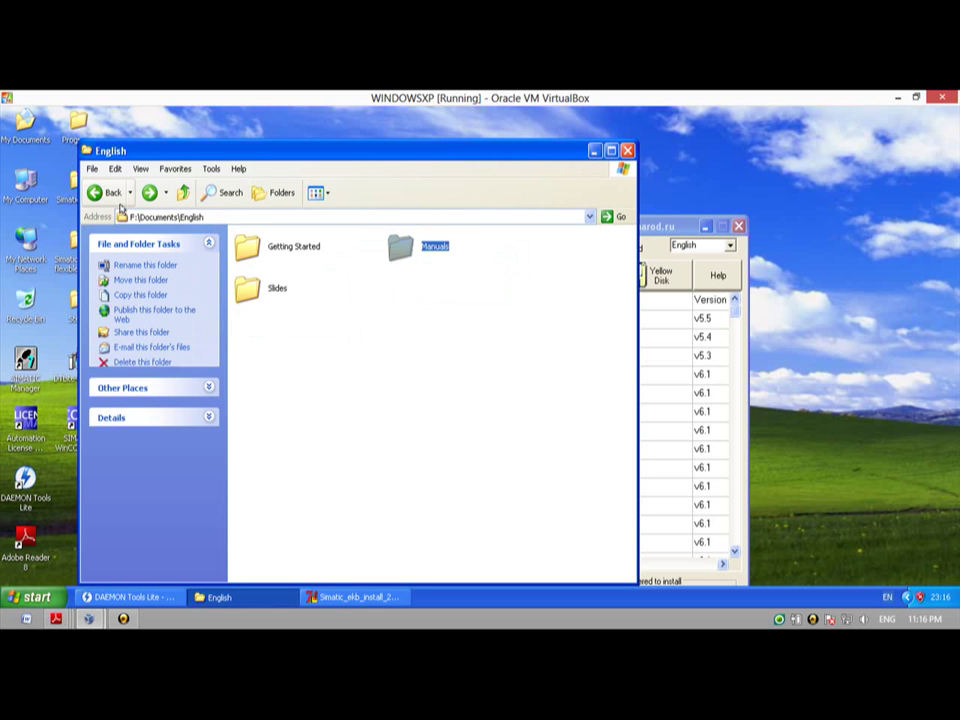
{"action": "left_click", "coordinate": [284, 290]}
{"action": "double_click", "coordinate": [280, 290]}
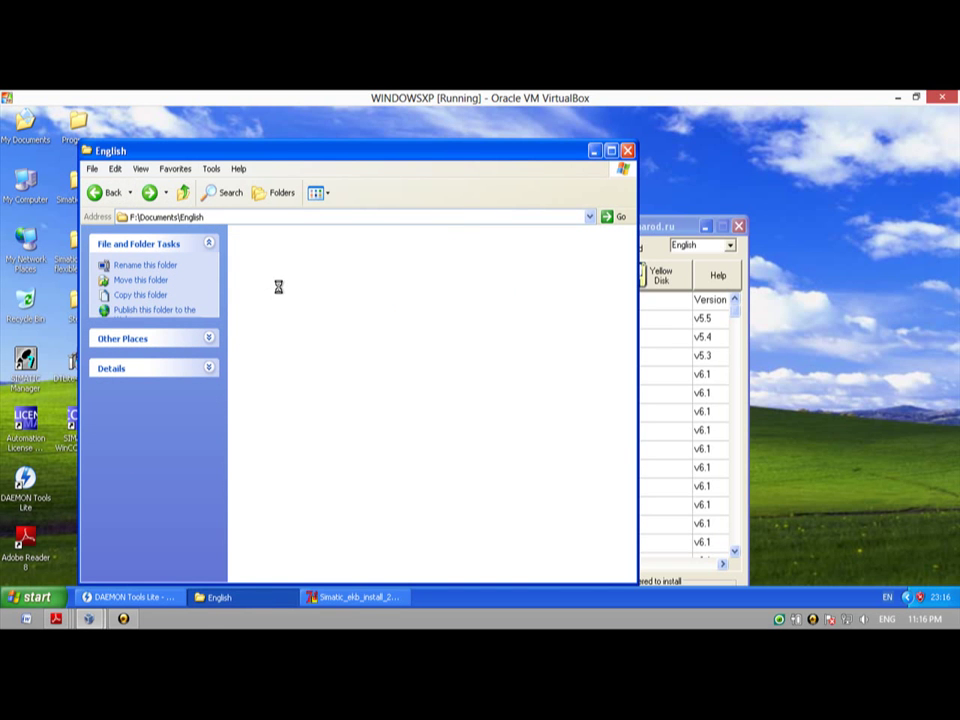
{"action": "left_click", "coordinate": [280, 290]}
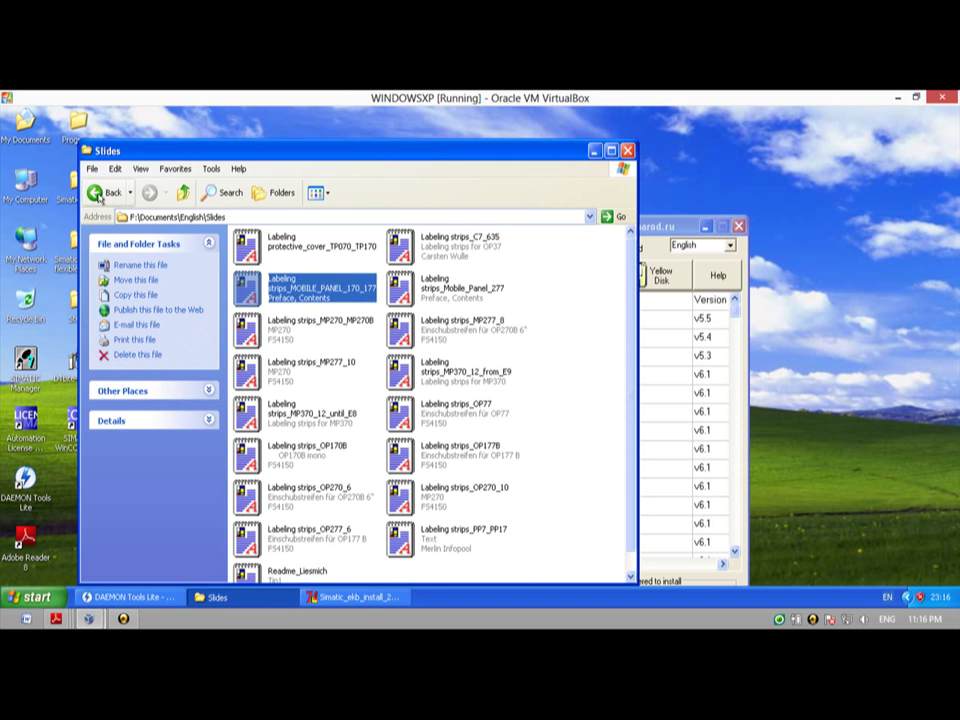
{"action": "left_click", "coordinate": [97, 194]}
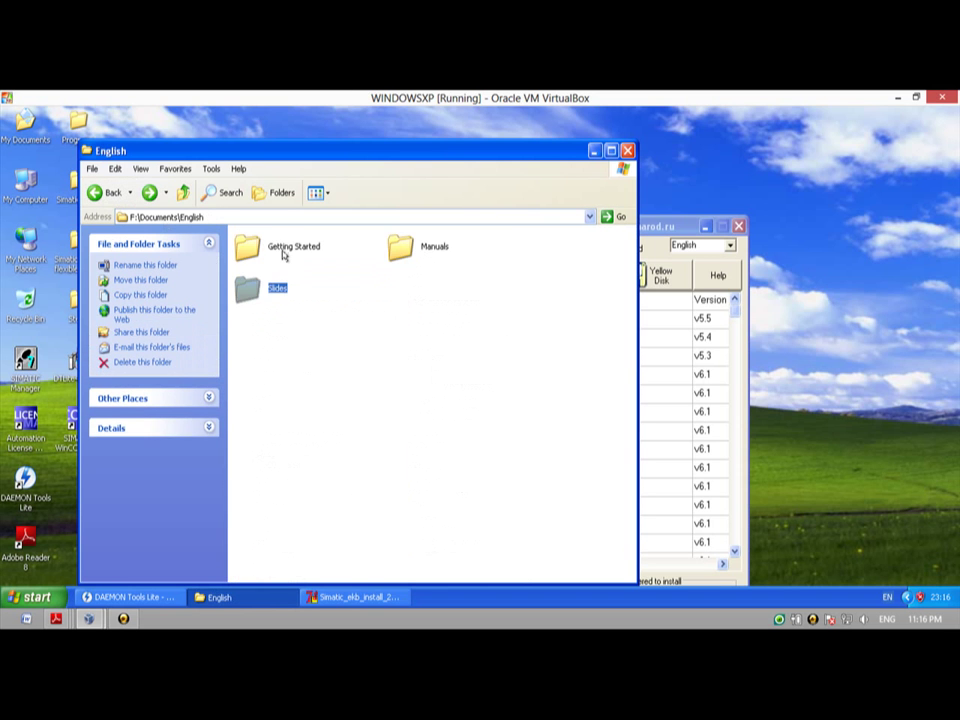
{"action": "double_click", "coordinate": [283, 252]}
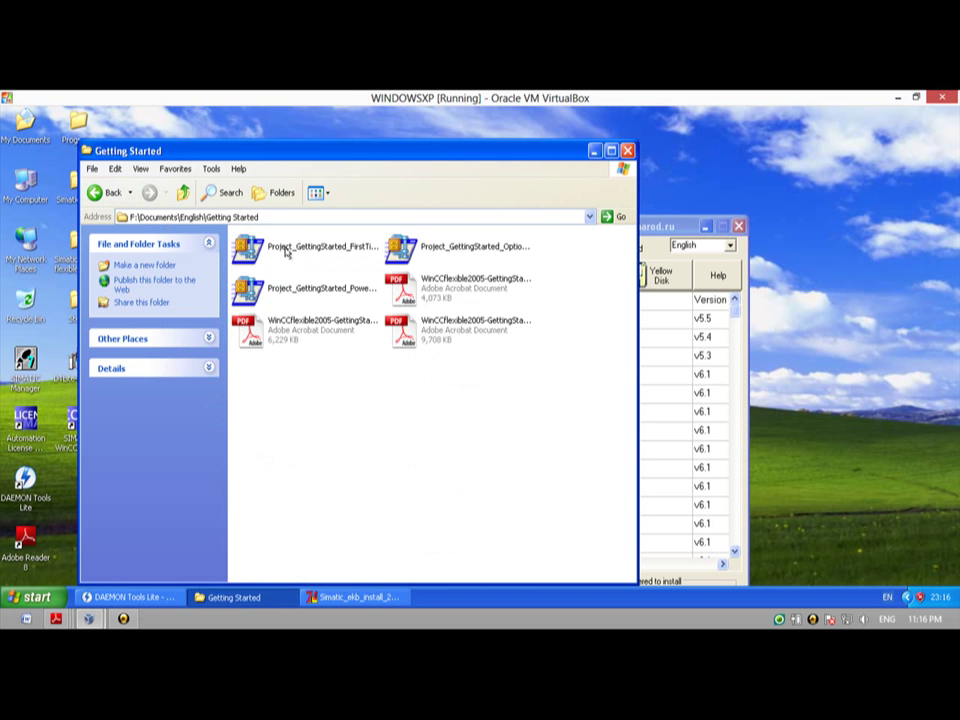
{"action": "left_click", "coordinate": [93, 192]}
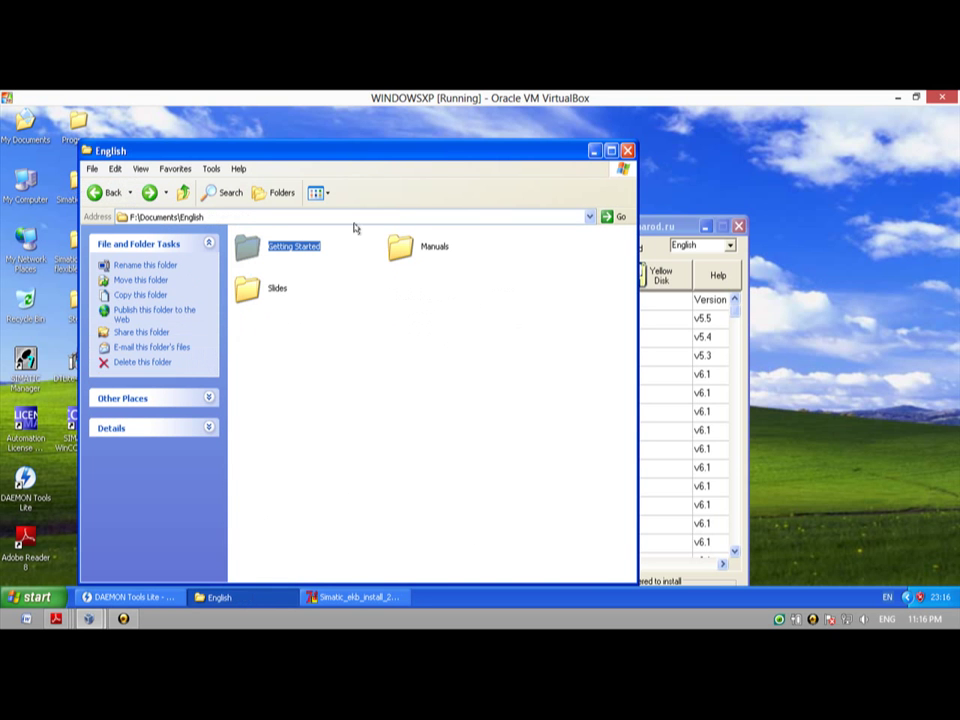
Step: Go back to the Documents folder and send a copy of the English folder to the ICEberg (E:) drive
{"action": "left_click", "coordinate": [108, 193]}
{"action": "right_click", "coordinate": [422, 245]}
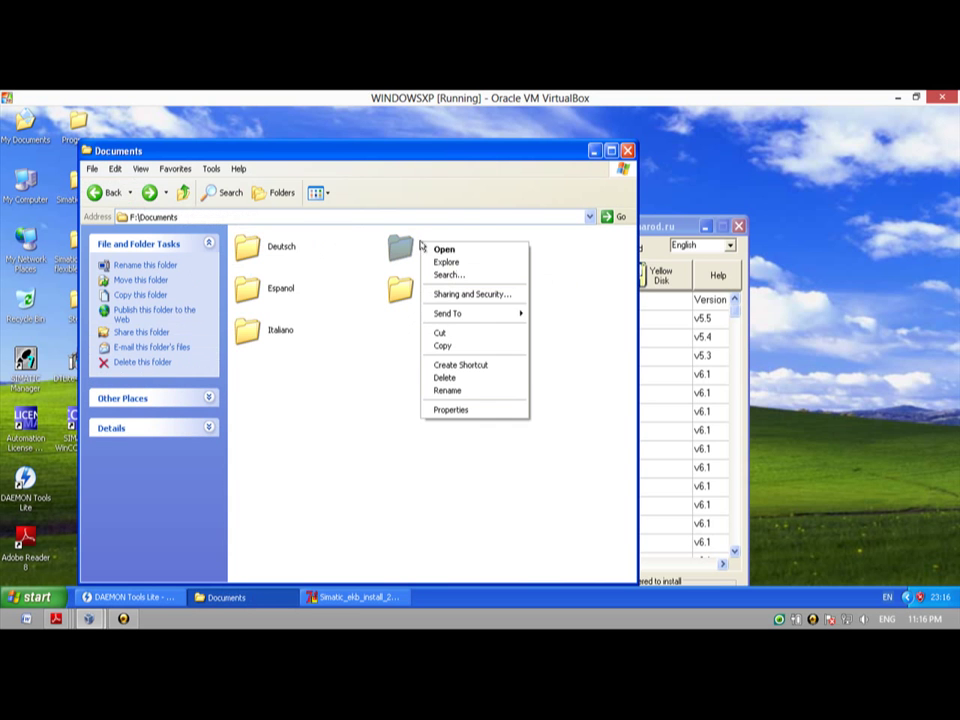
{"action": "mouse_move", "coordinate": [468, 314]}
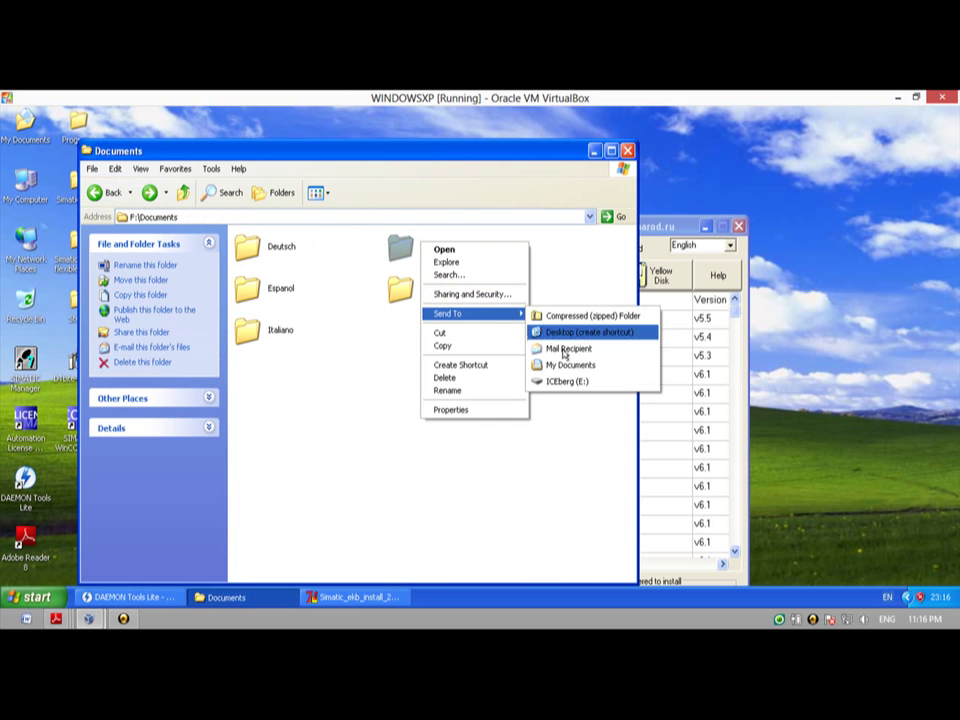
{"action": "left_click", "coordinate": [571, 382]}
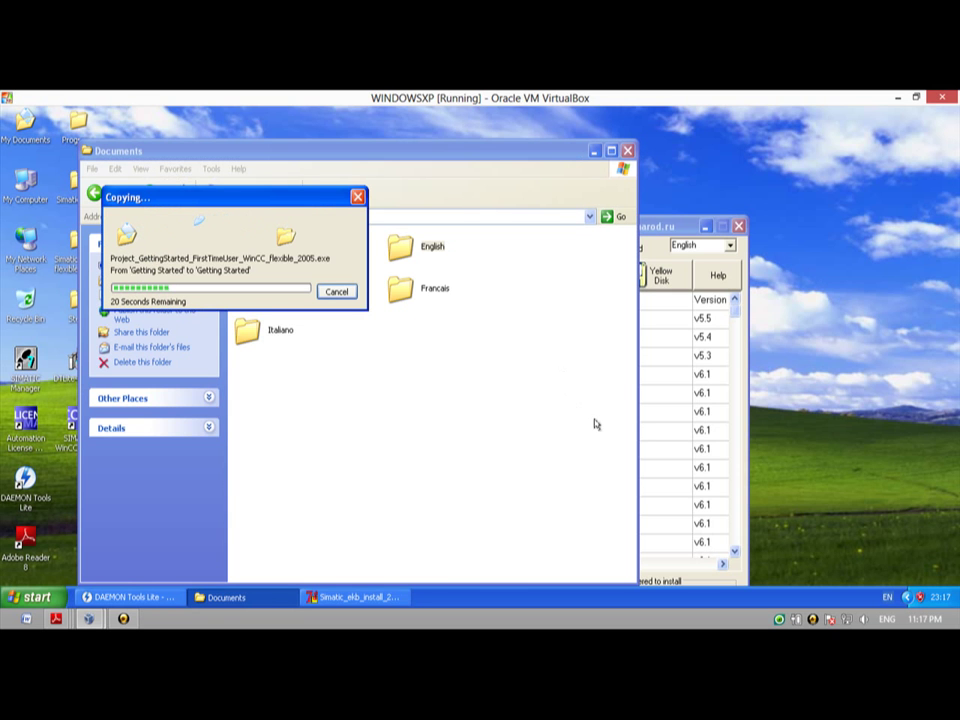
Step: Try to install the short key for STEP 7 Professional v10.0 on removable drive E: in Simatic Key Installer, and refresh the disks
{"action": "left_click", "coordinate": [669, 228]}
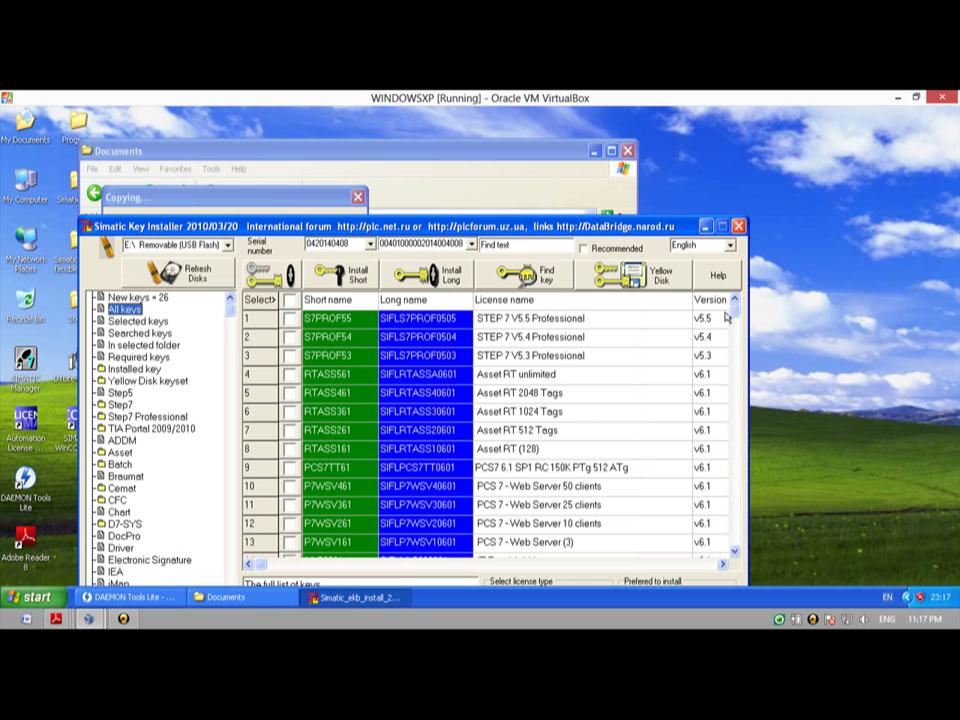
{"action": "left_click_drag", "start_coordinate": [733, 316], "coordinate": [731, 552]}
{"action": "left_click", "coordinate": [289, 449]}
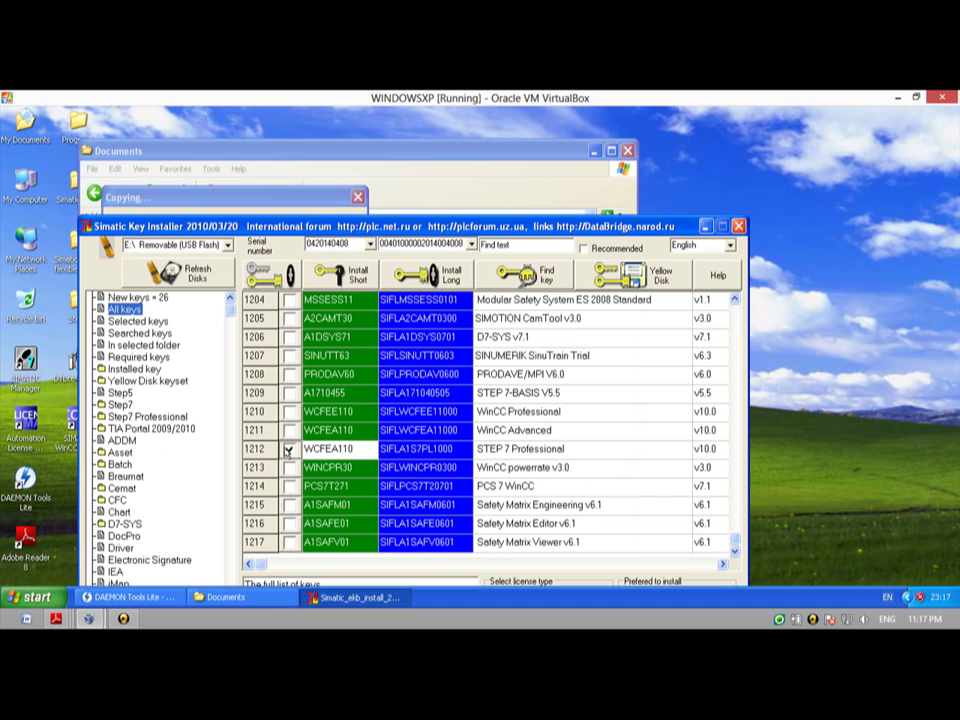
{"action": "left_click", "coordinate": [350, 278]}
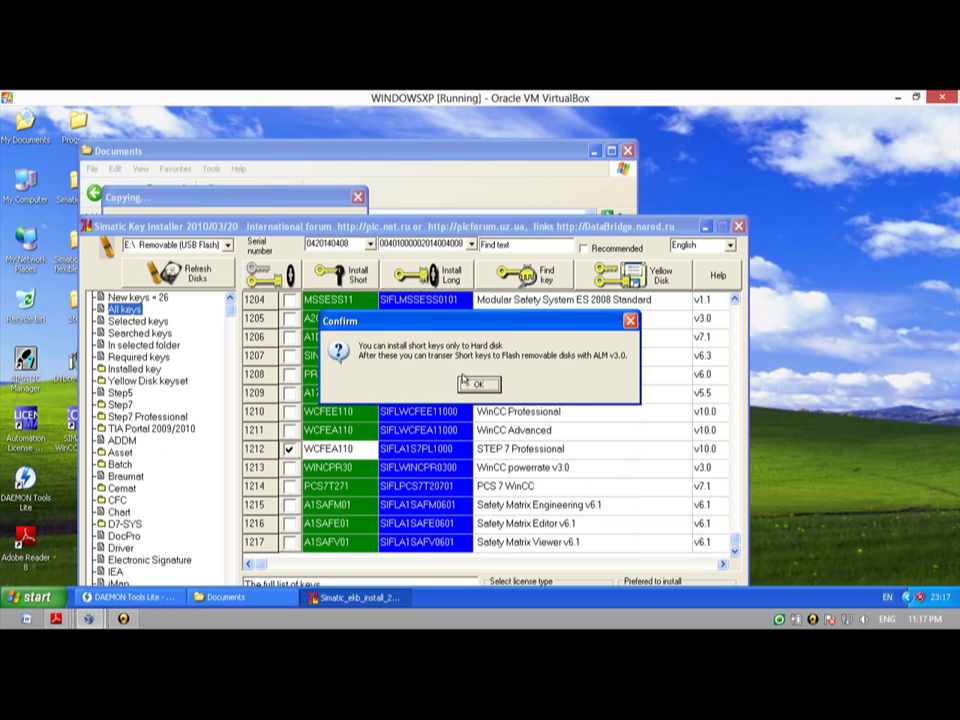
{"action": "left_click", "coordinate": [477, 386]}
{"action": "left_click", "coordinate": [216, 275]}
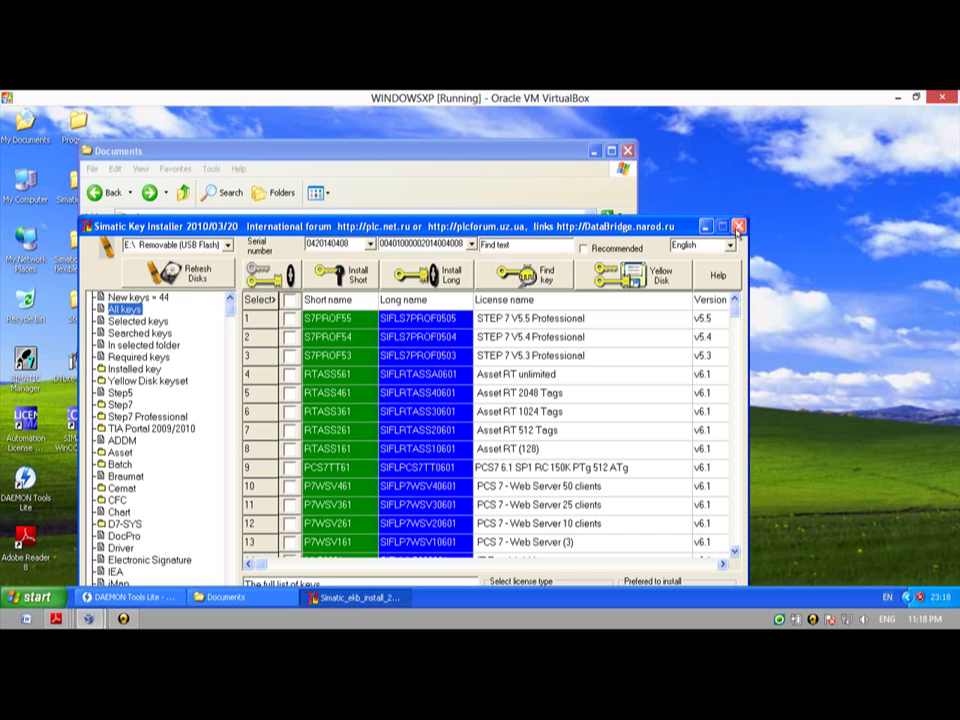
Step: Close the Simatic Key Installer and the Documents folder window
{"action": "left_click", "coordinate": [738, 227]}
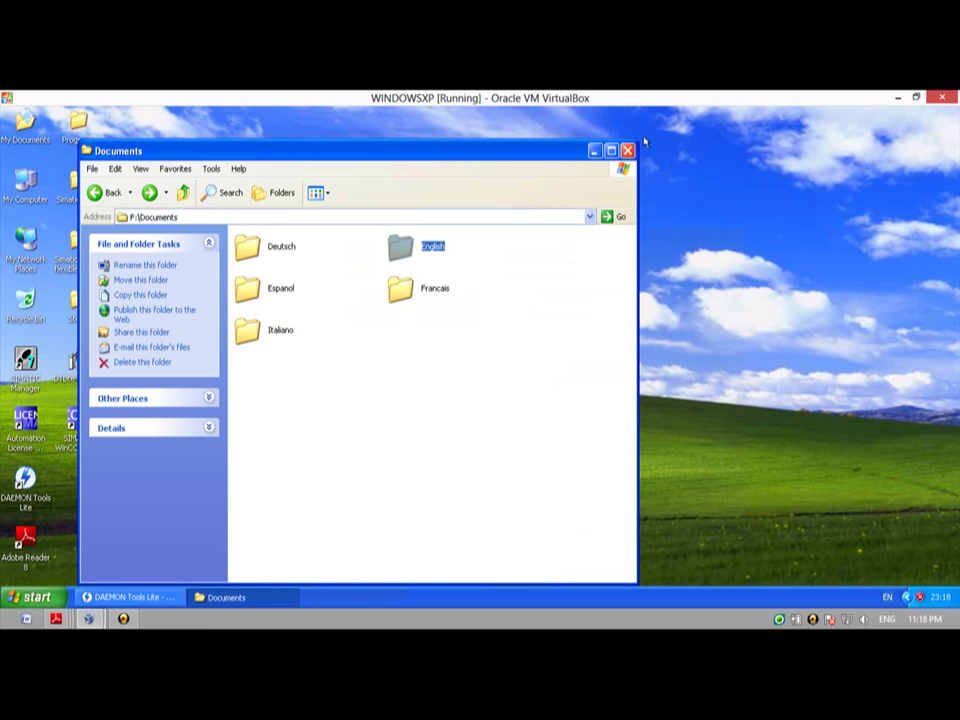
{"action": "left_click", "coordinate": [628, 150]}
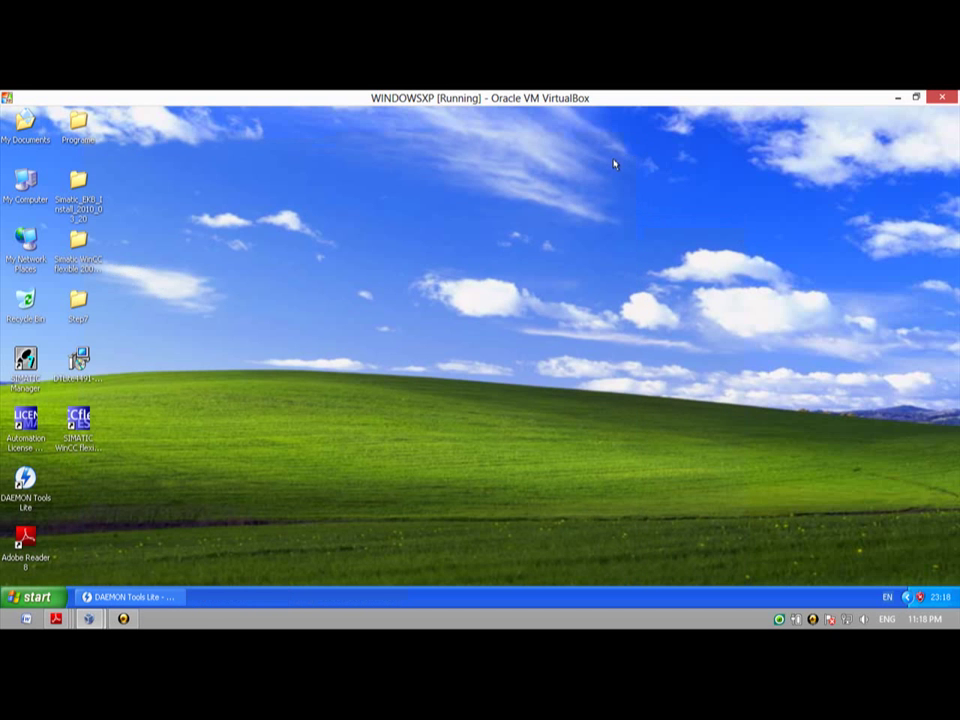
Step: Rename the DTLite4491-0356 setup file on the desktop as "Daemon Tool for image"
{"action": "left_click", "coordinate": [84, 372]}
{"action": "right_click", "coordinate": [87, 374]}
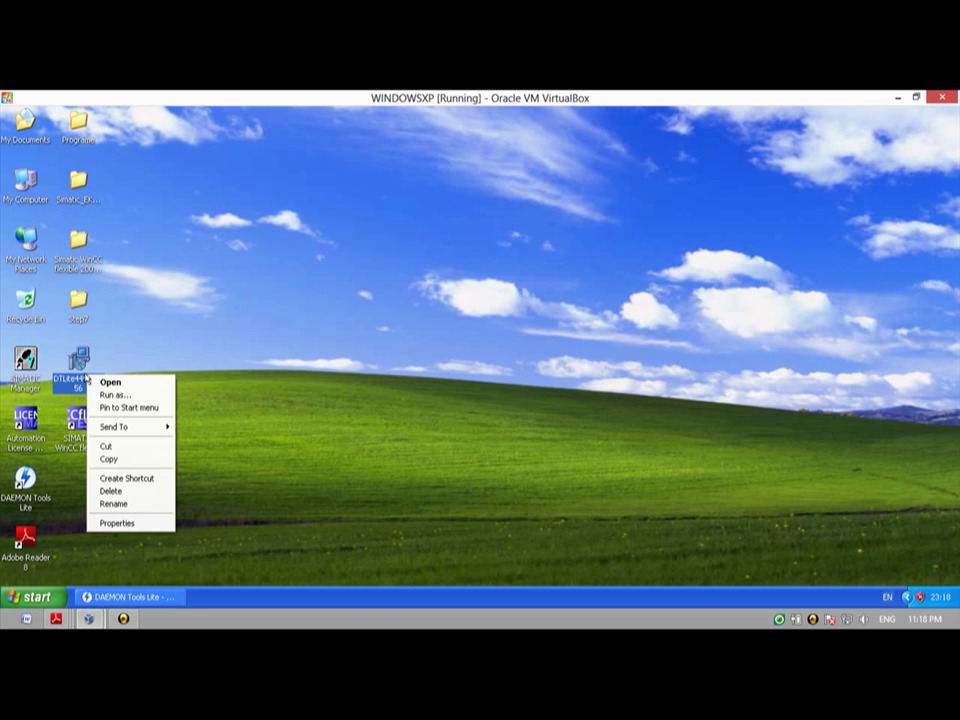
{"action": "left_click", "coordinate": [142, 503]}
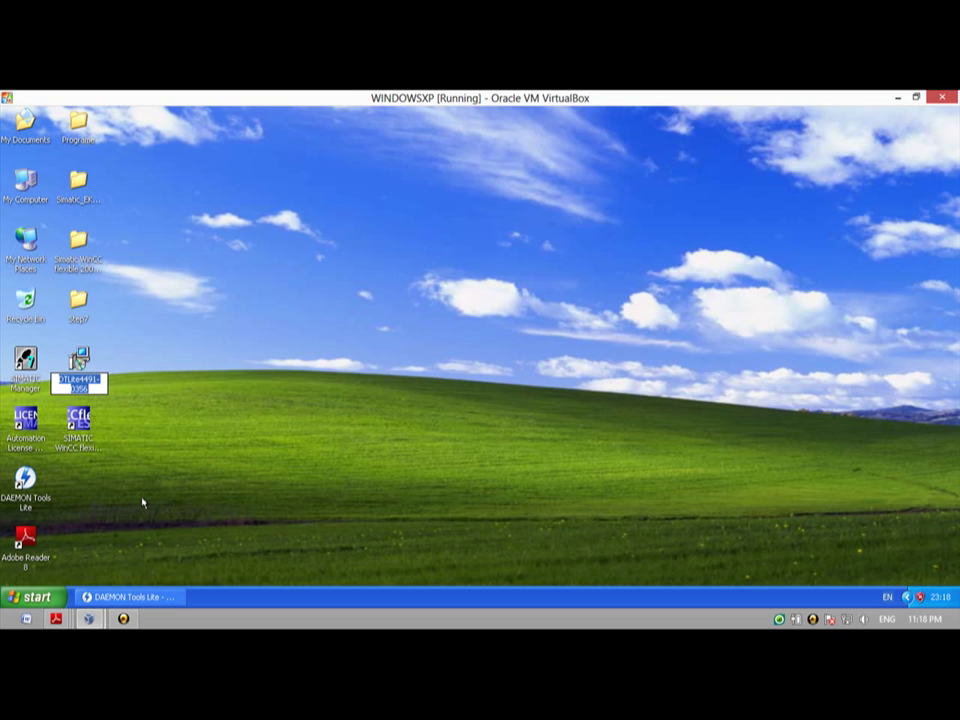
{"action": "type", "text": "Daemon"}
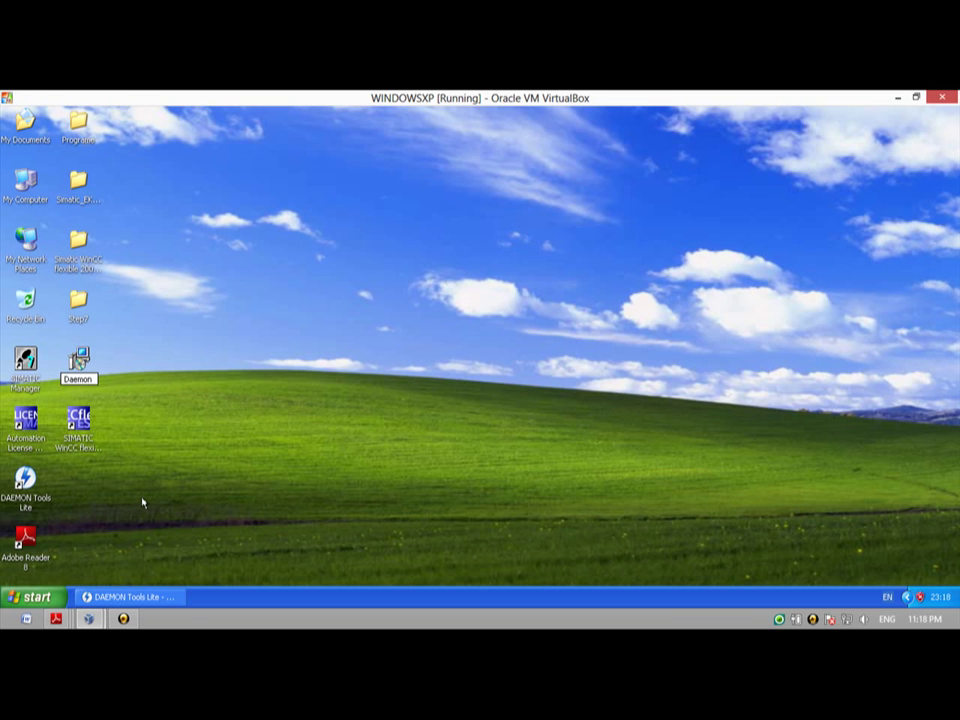
{"action": "type", "text": " Tool for image"}
{"action": "key", "text": "Return"}
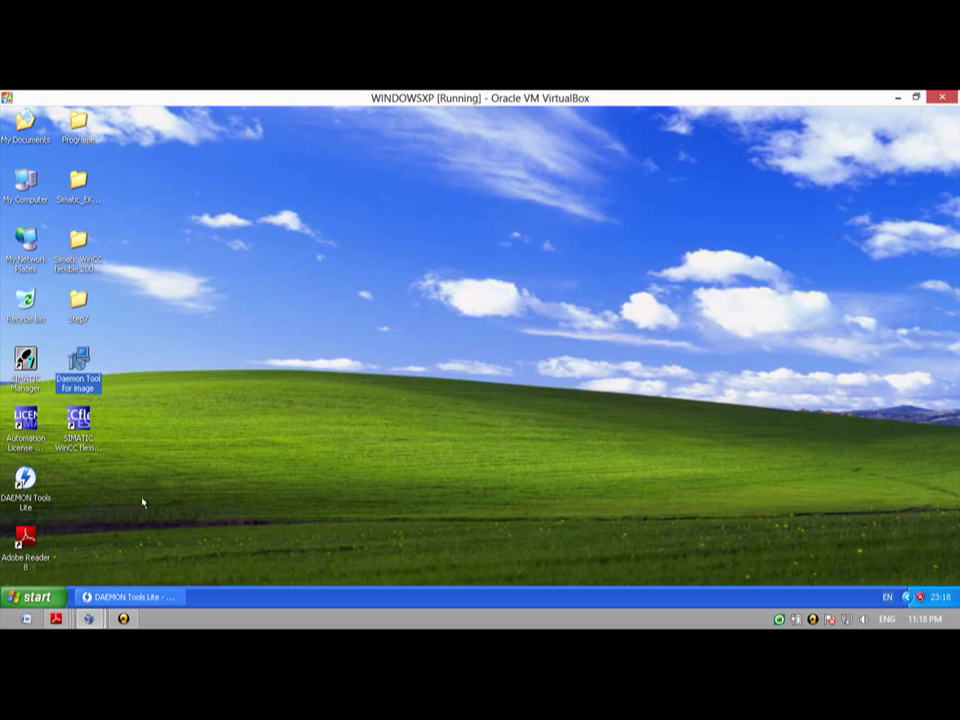
Step: Launch SIMATIC WinCC flexible 2005 from the desktop and close the minimized DAEMON Tools Lite window
{"action": "left_click", "coordinate": [80, 430]}
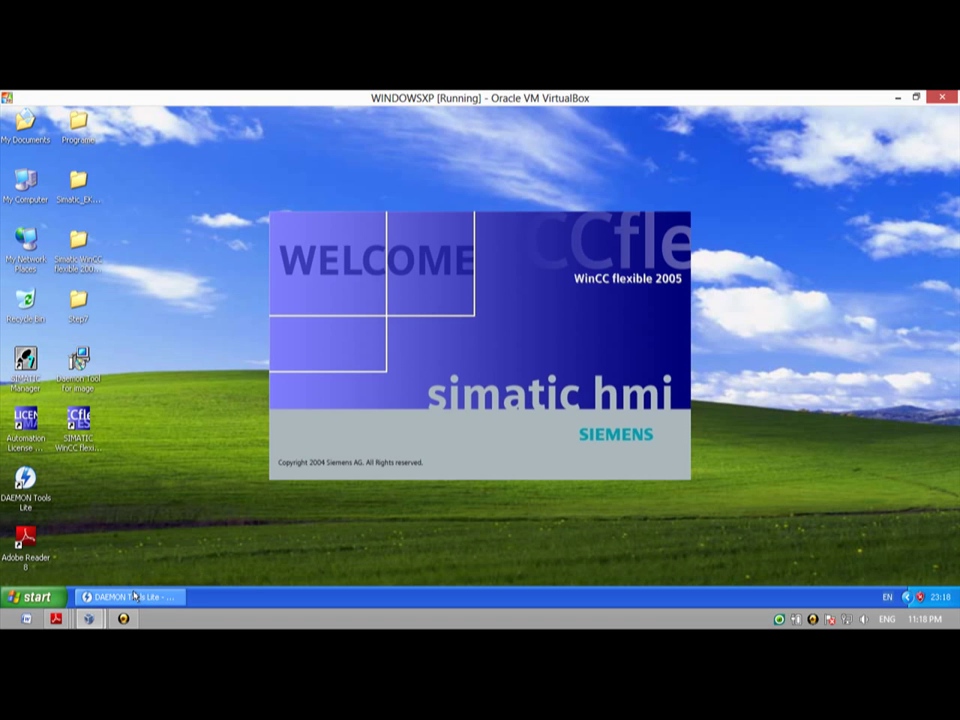
{"action": "right_click", "coordinate": [134, 596]}
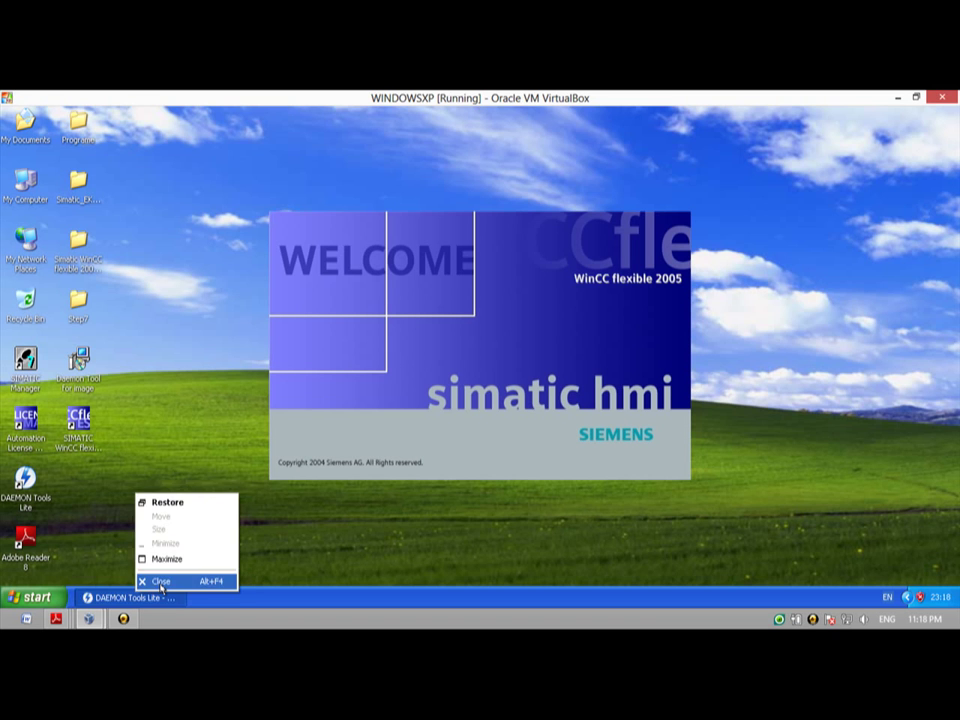
{"action": "left_click", "coordinate": [150, 579]}
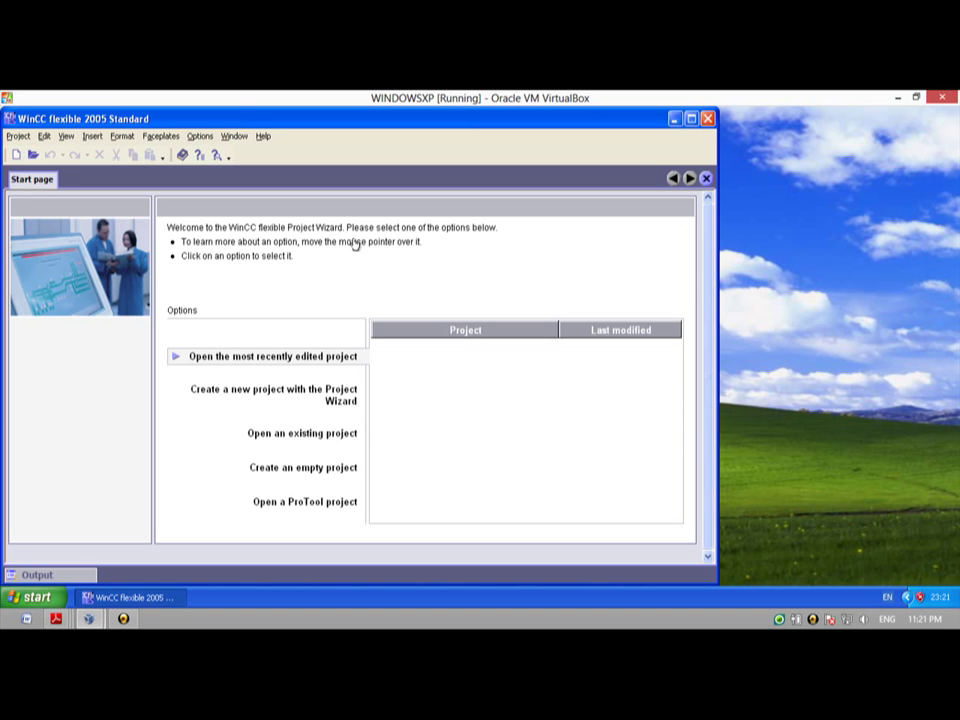
{"action": "mouse_move", "coordinate": [300, 467]}
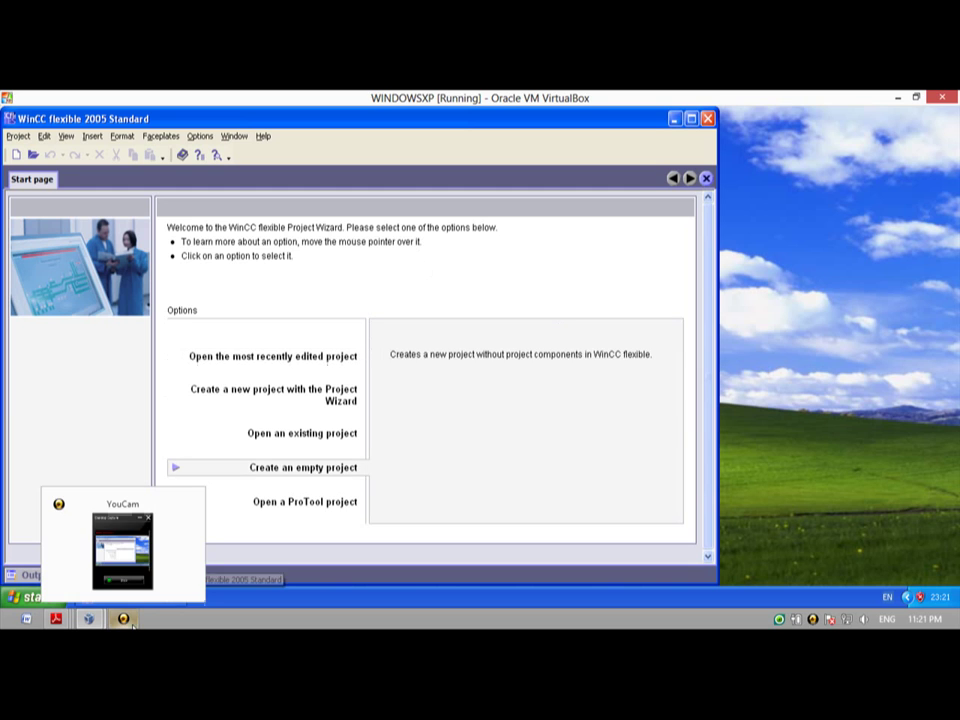